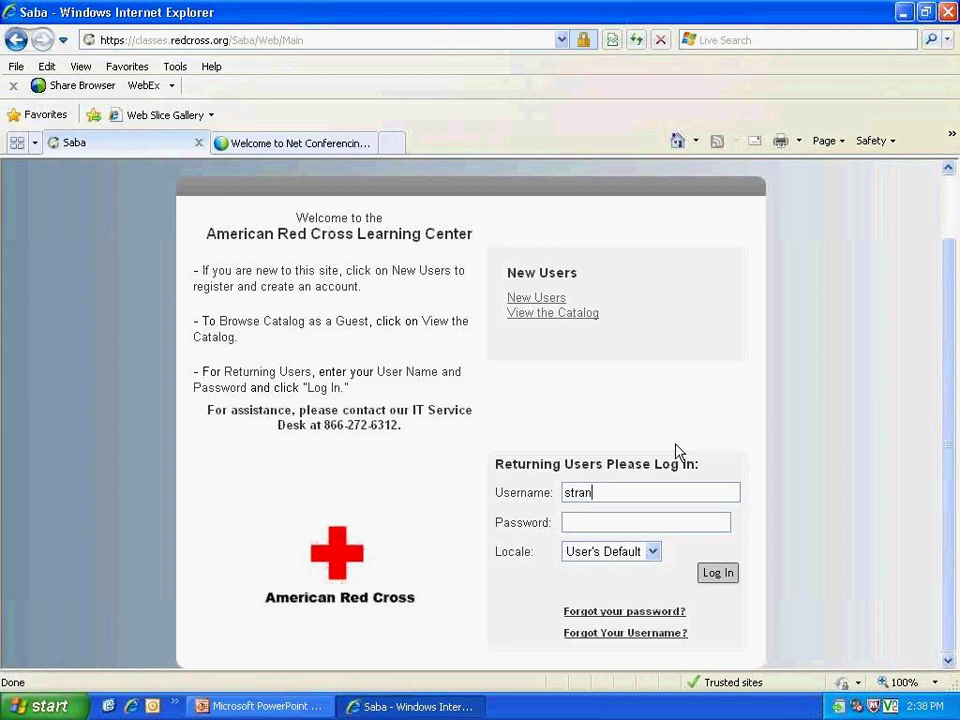
Step: Sign in to the Learning Center with the account username and password, retyping the mistyped password
text(sa.redcross.or)
text(g)
key(Tab)
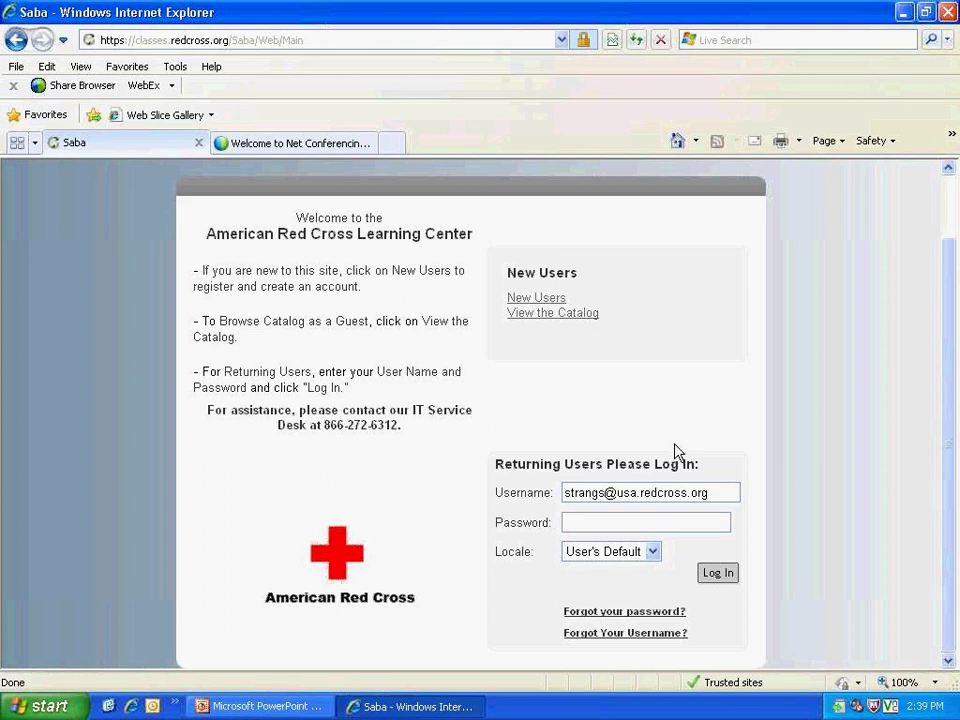
text(********)
double_click(650, 522)
text(************)
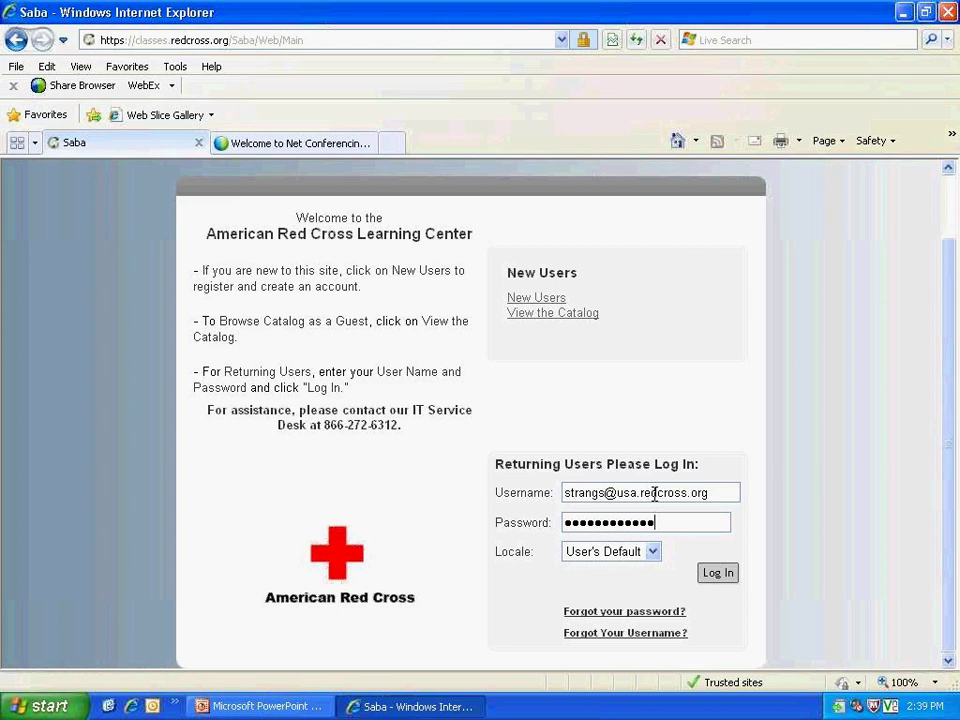
click(729, 577)
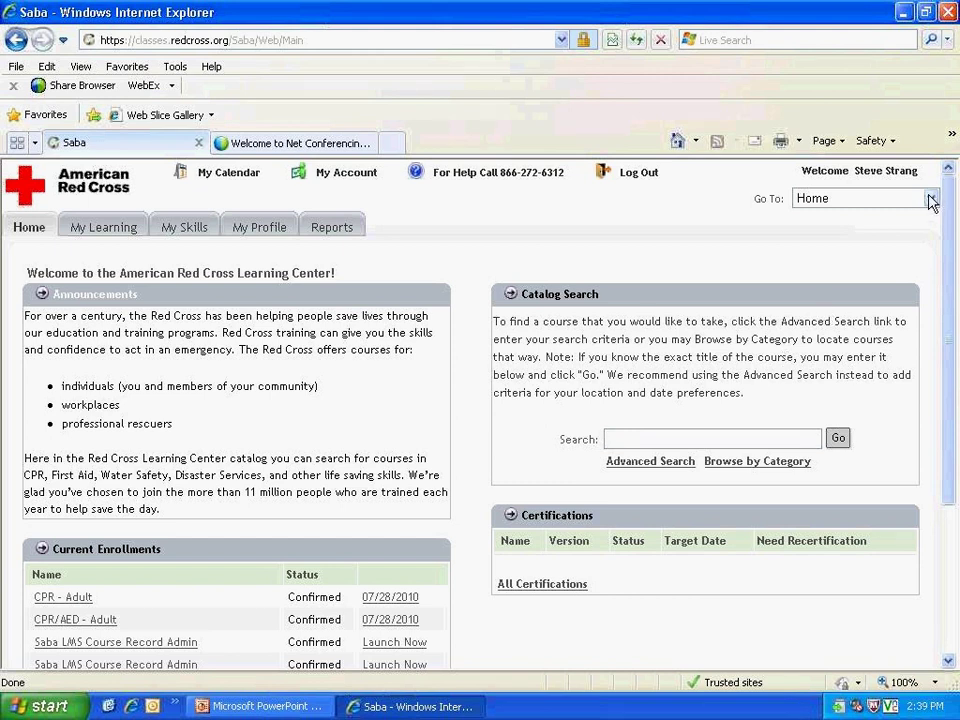
Step: Switch to the CR Administration area from the Go To menu
click(930, 199)
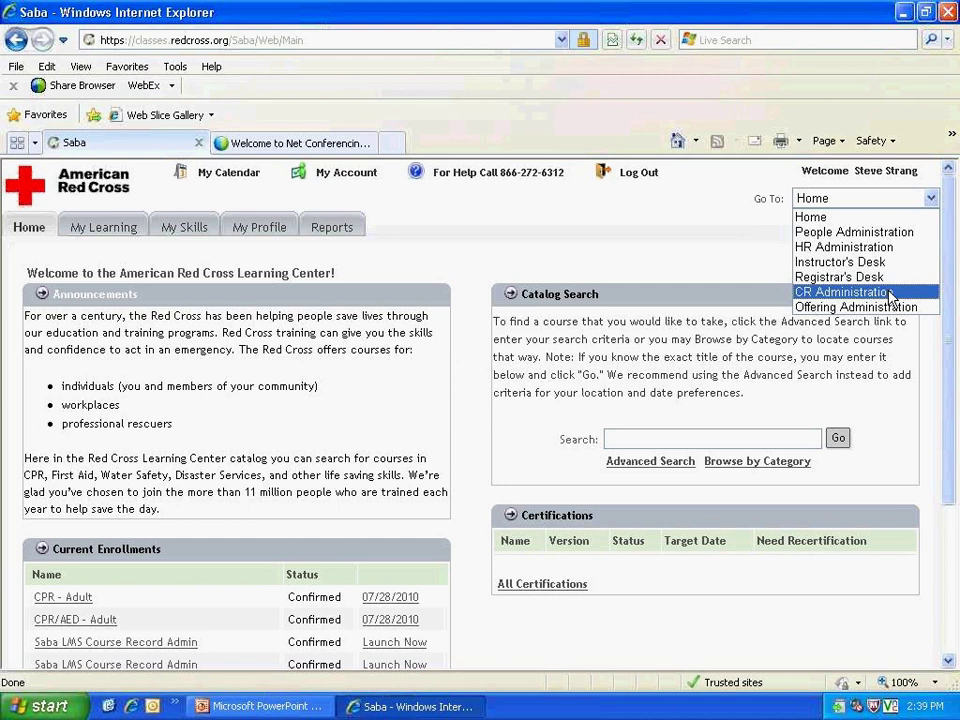
click(890, 292)
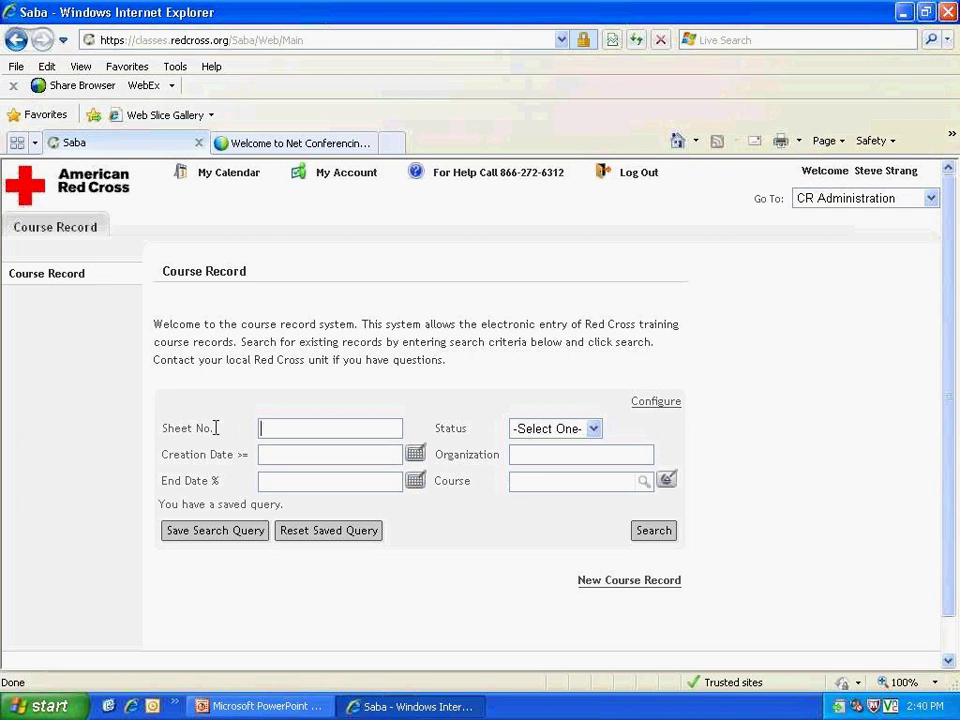
Step: Look over the record Status options without choosing one, then start a New Course Record
drag(229, 429, 176, 428)
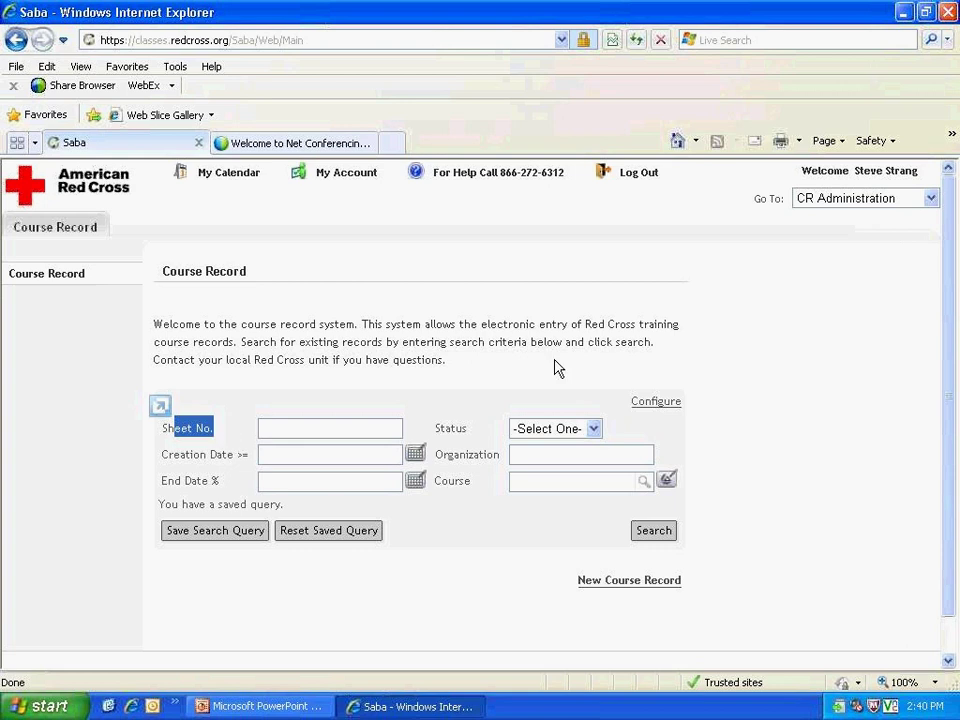
click(593, 428)
click(612, 429)
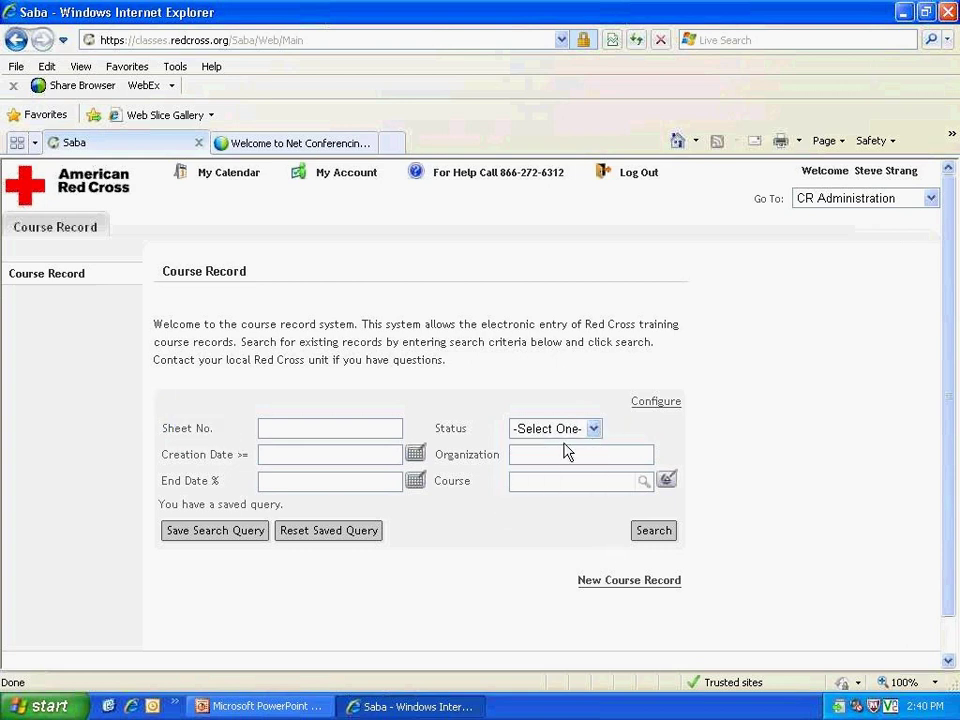
click(626, 590)
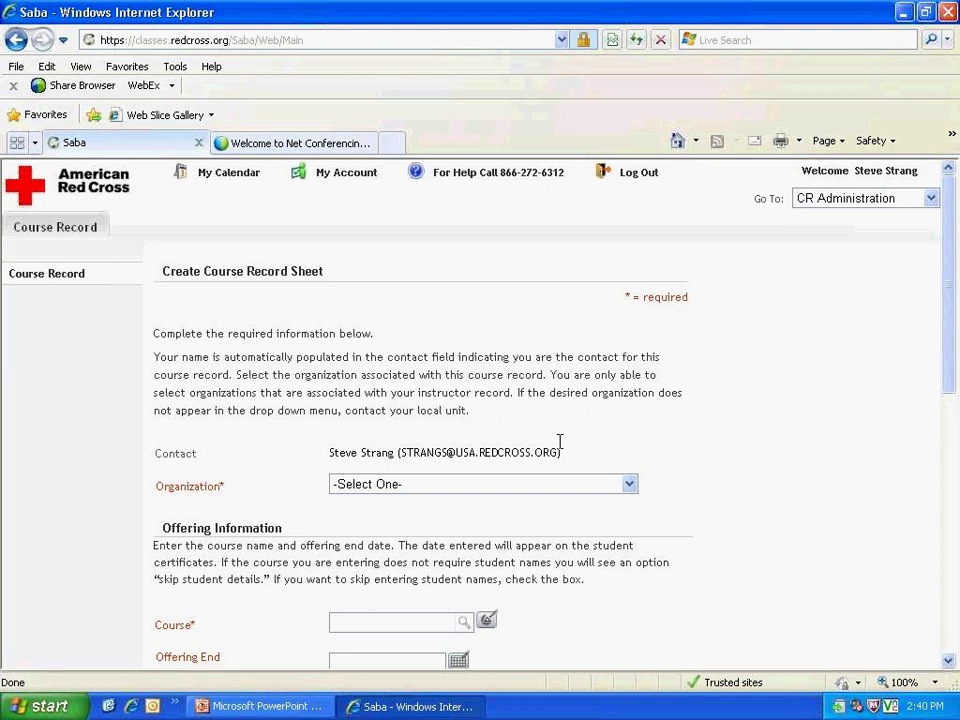
Step: Point out the contact e-mail, then set Organization to American Red Cross of Greater Chicago-Full Service
drag(562, 452, 330, 452)
click(620, 450)
scroll(690, 416, down, 1)
scroll(690, 416, down, 2)
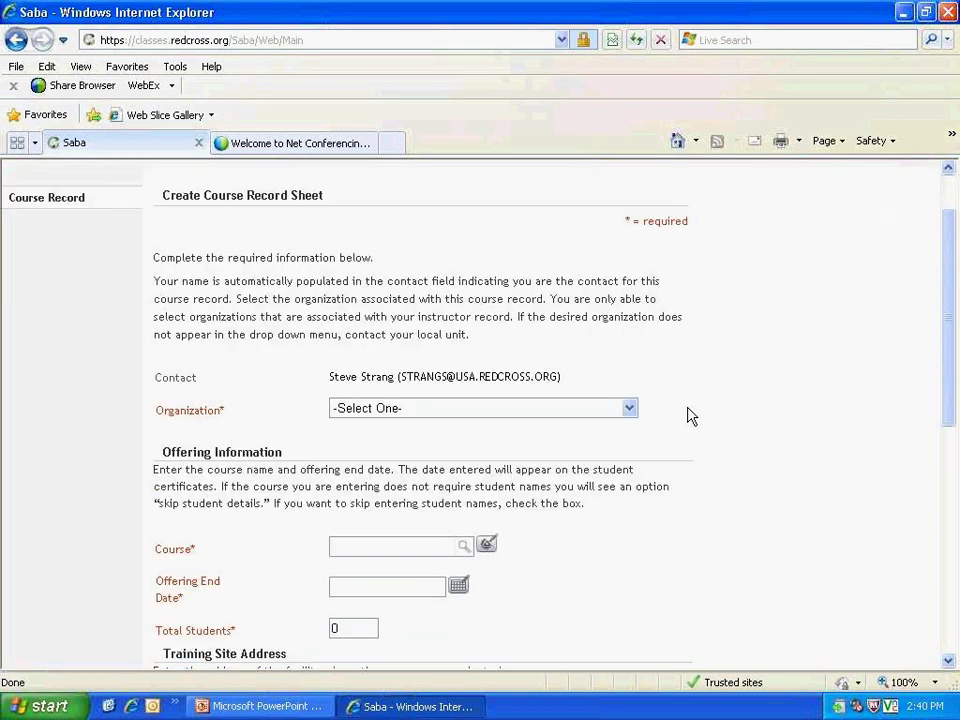
click(630, 409)
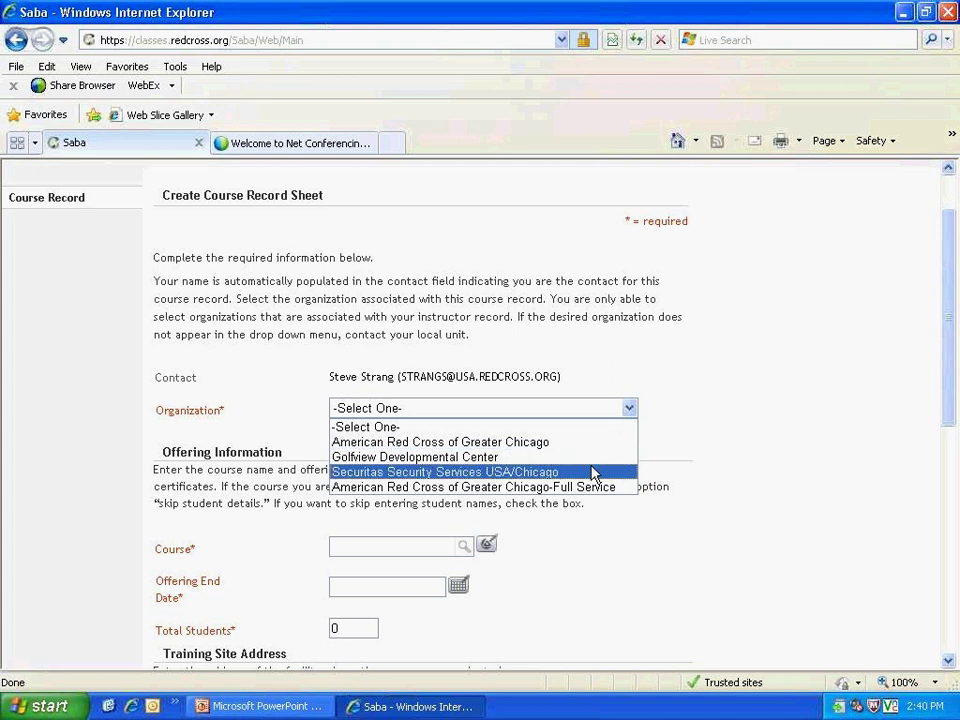
click(594, 486)
click(624, 456)
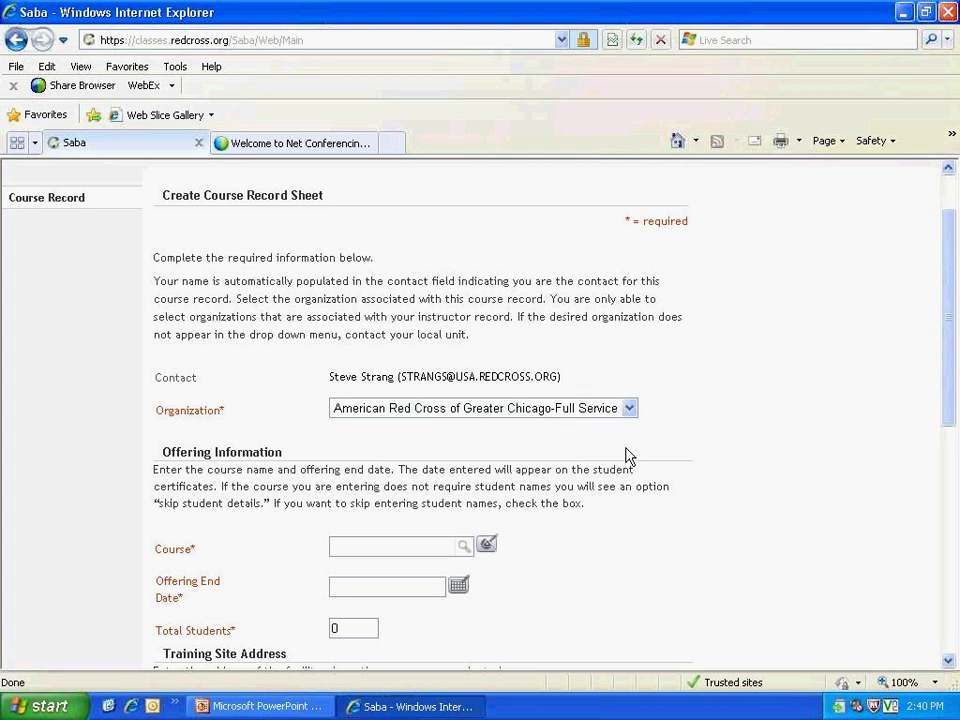
scroll(620, 456, down, 3)
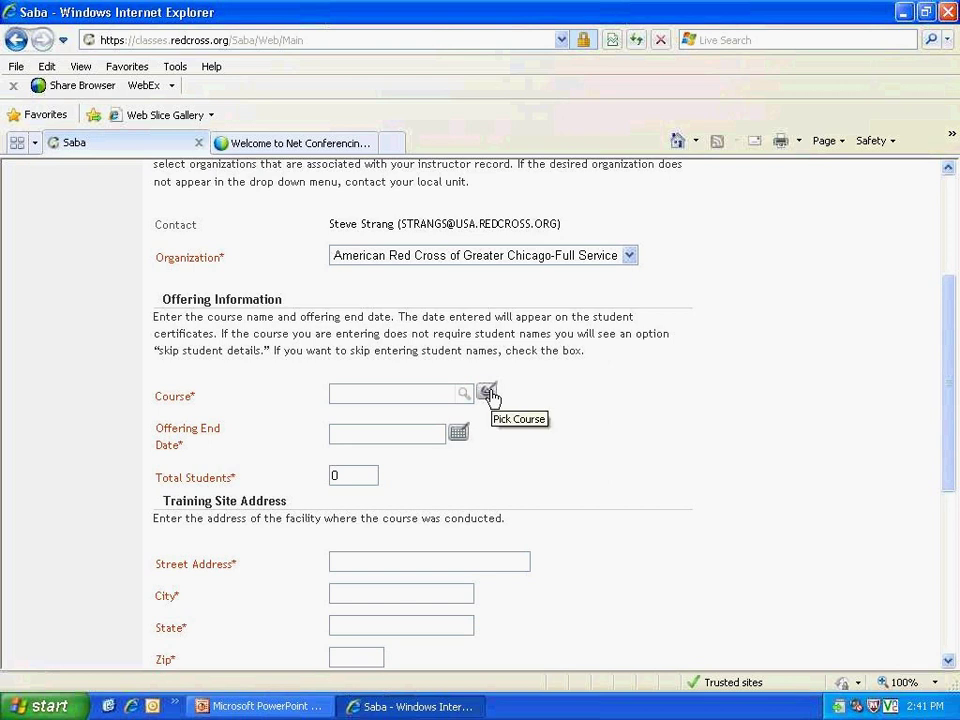
Step: Search the course picker for titles matching %cpr%
click(487, 393)
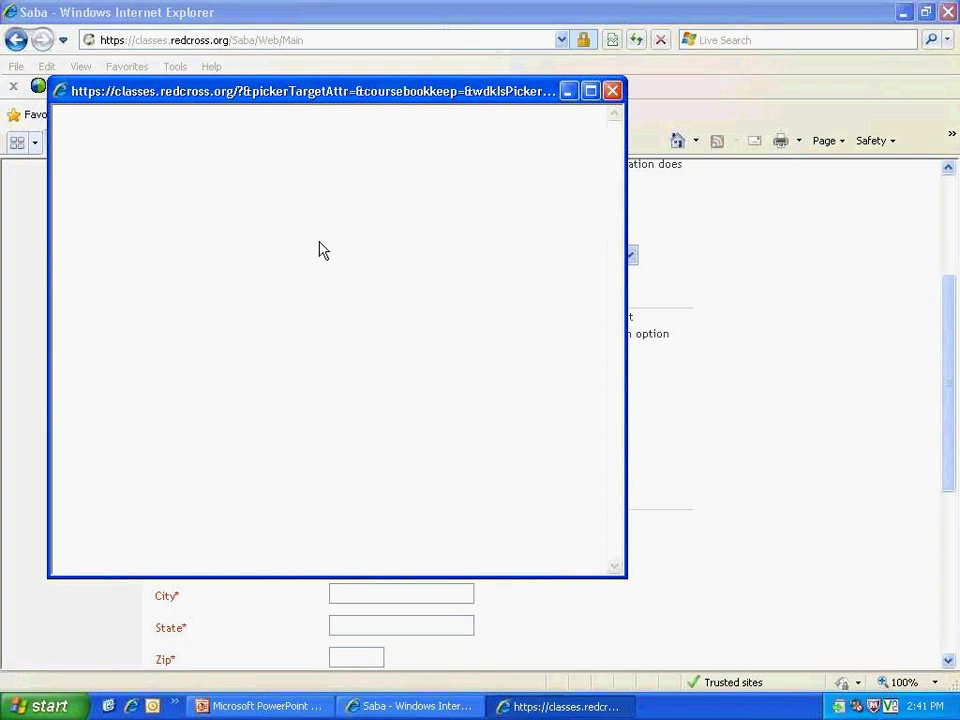
text(%)
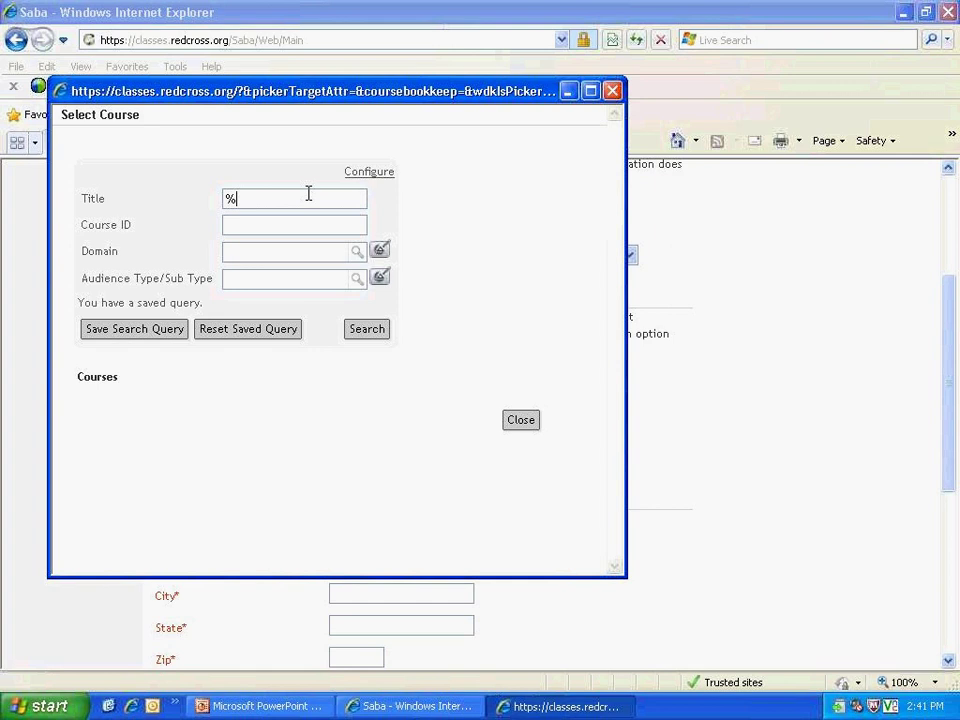
text(cpr%)
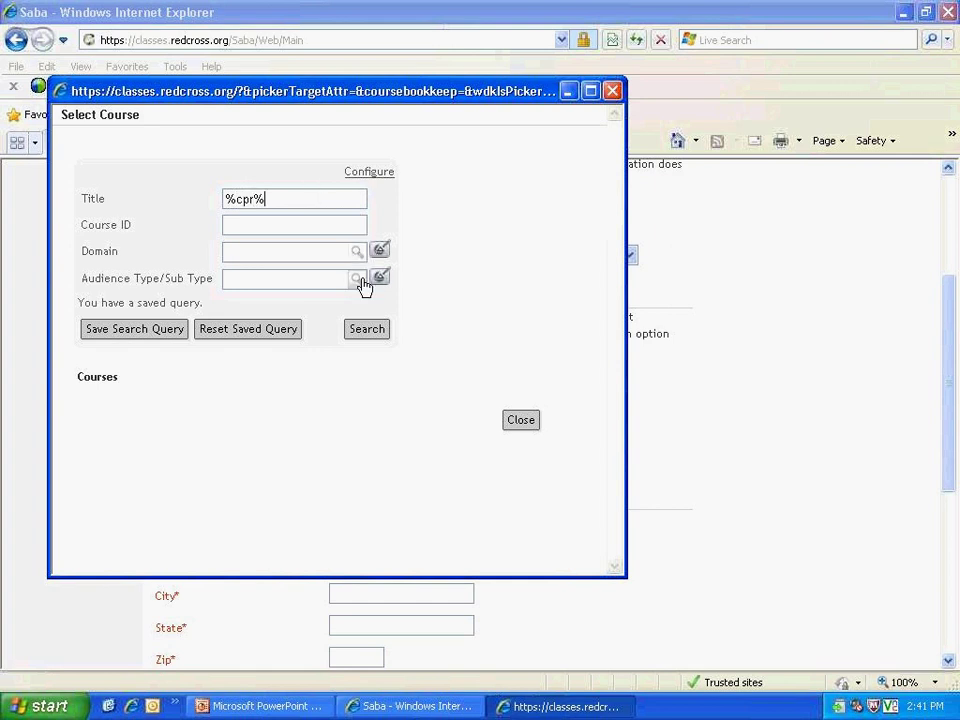
click(366, 330)
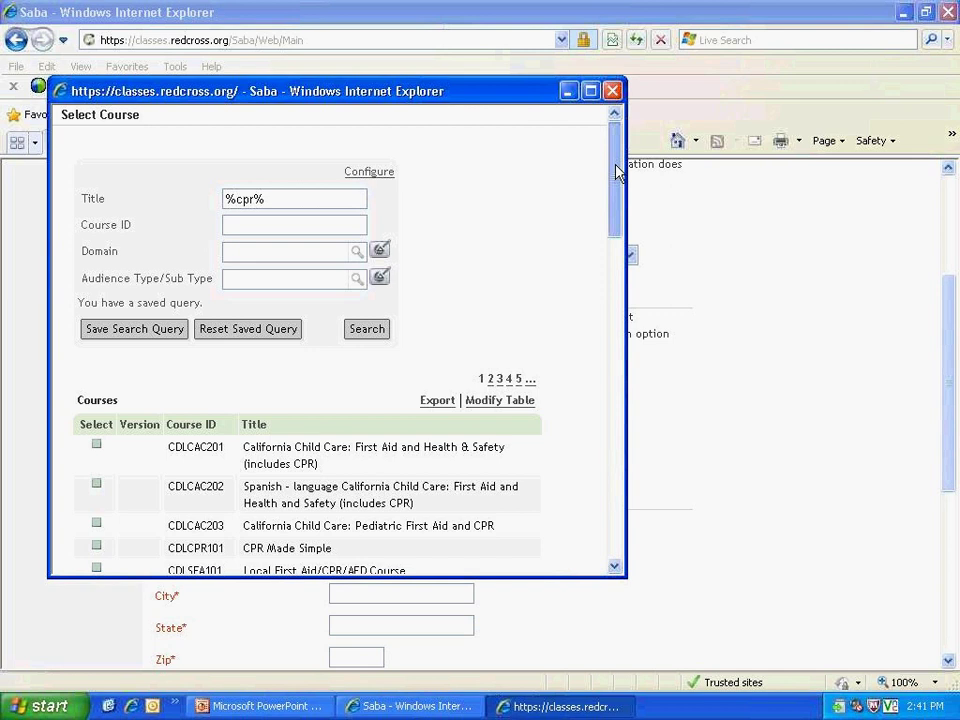
Step: Browse the CPR results and highlight course HSSPRO109 and its title
drag(617, 173, 617, 201)
scroll(543, 199, down, 3)
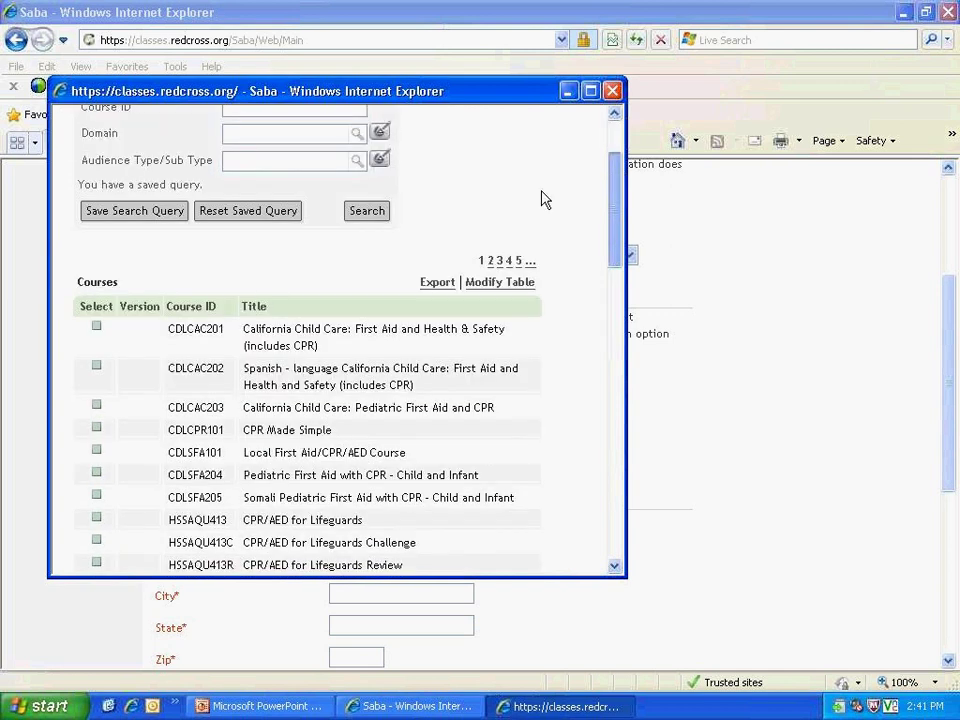
scroll(543, 199, down, 2)
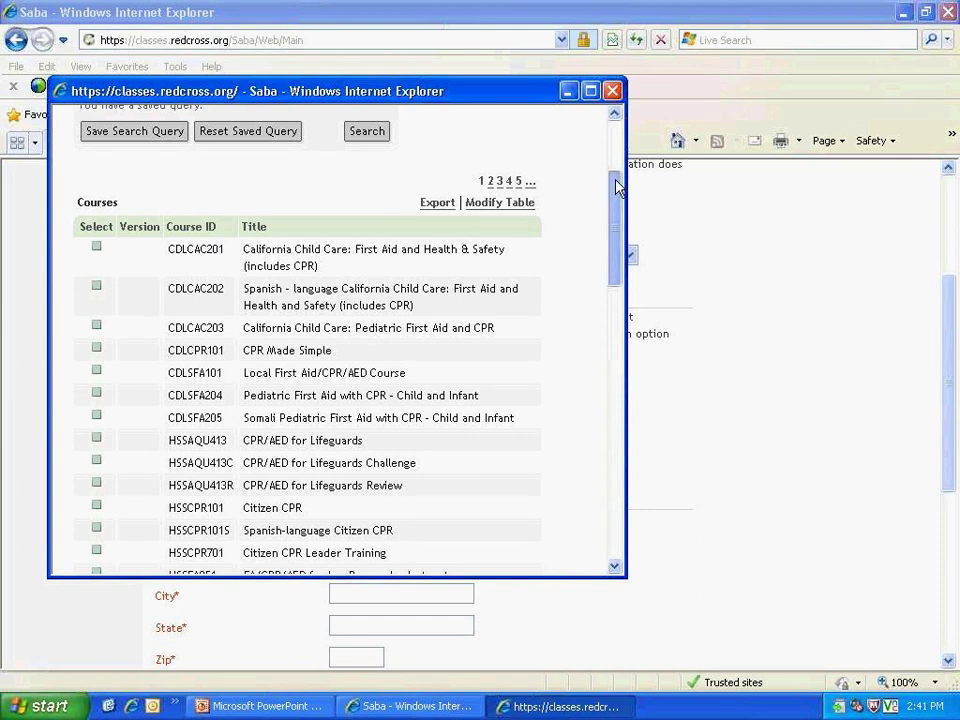
drag(617, 188, 619, 296)
click(619, 296)
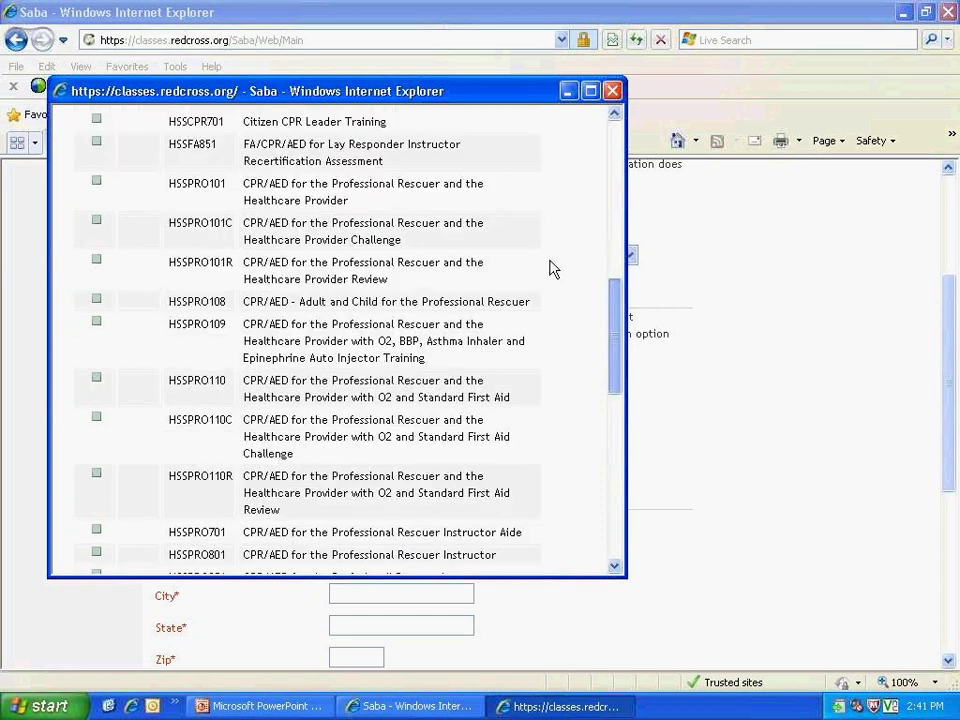
scroll(553, 268, down, 1)
drag(243, 290, 426, 325)
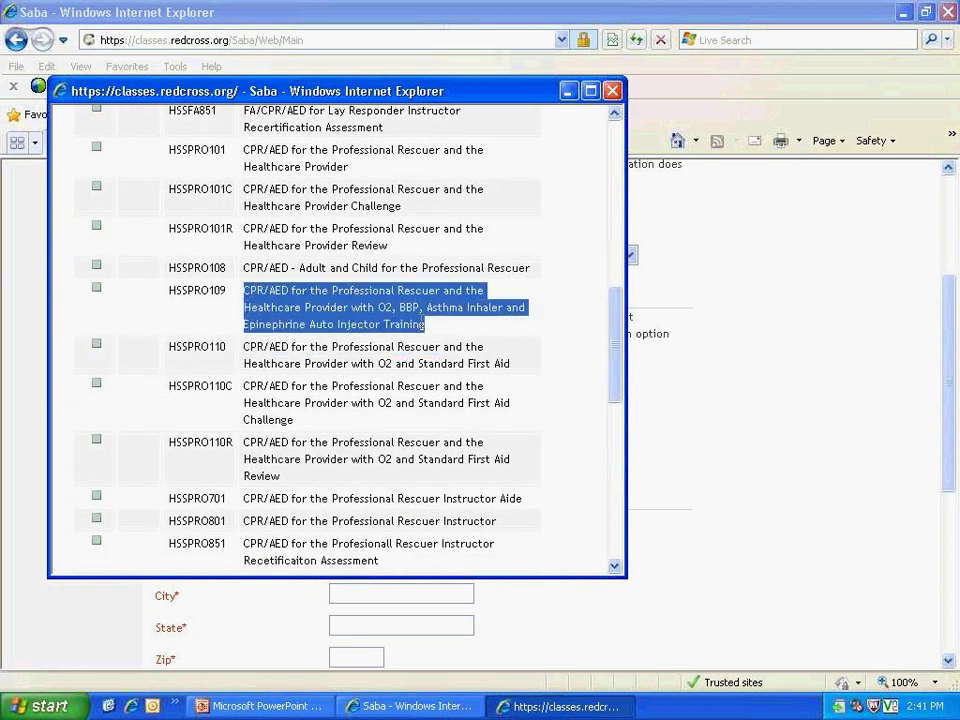
click(210, 318)
drag(169, 290, 231, 302)
click(279, 290)
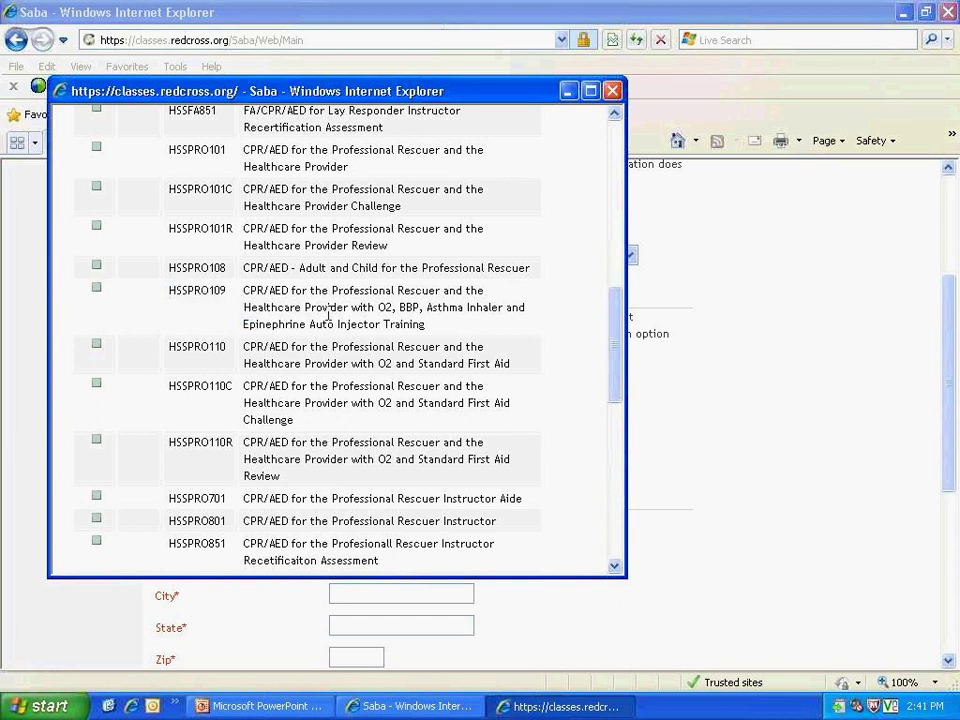
Step: Select HSSPRO109, CPR/AED for the Professional Rescuer, as the record's course
click(97, 290)
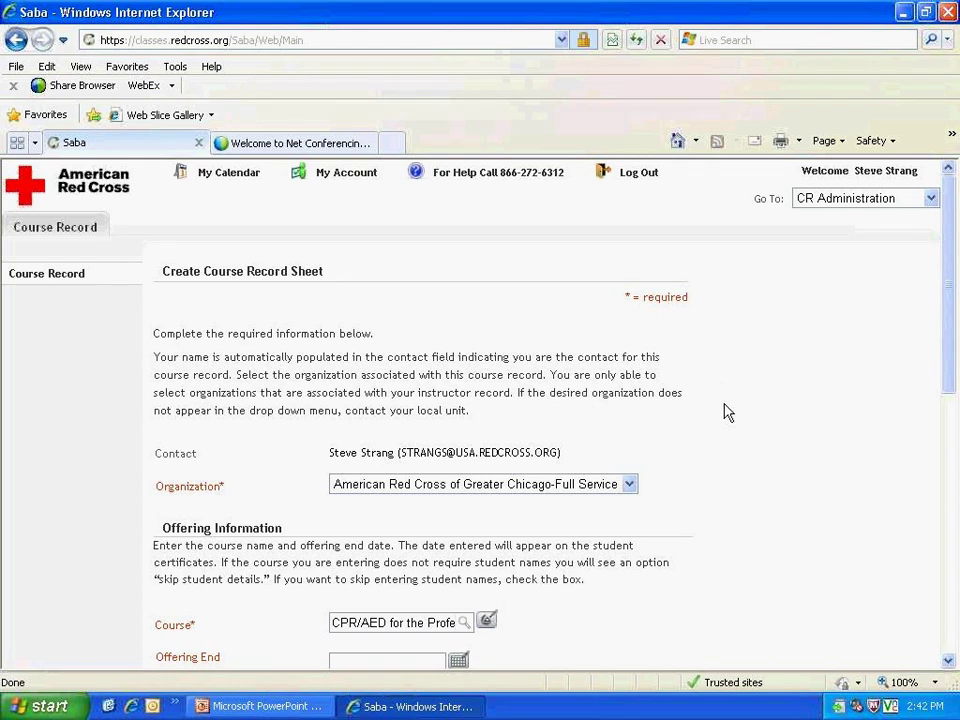
Step: Search the course picker by Course ID HSSSFA416 and select it as the course
click(487, 621)
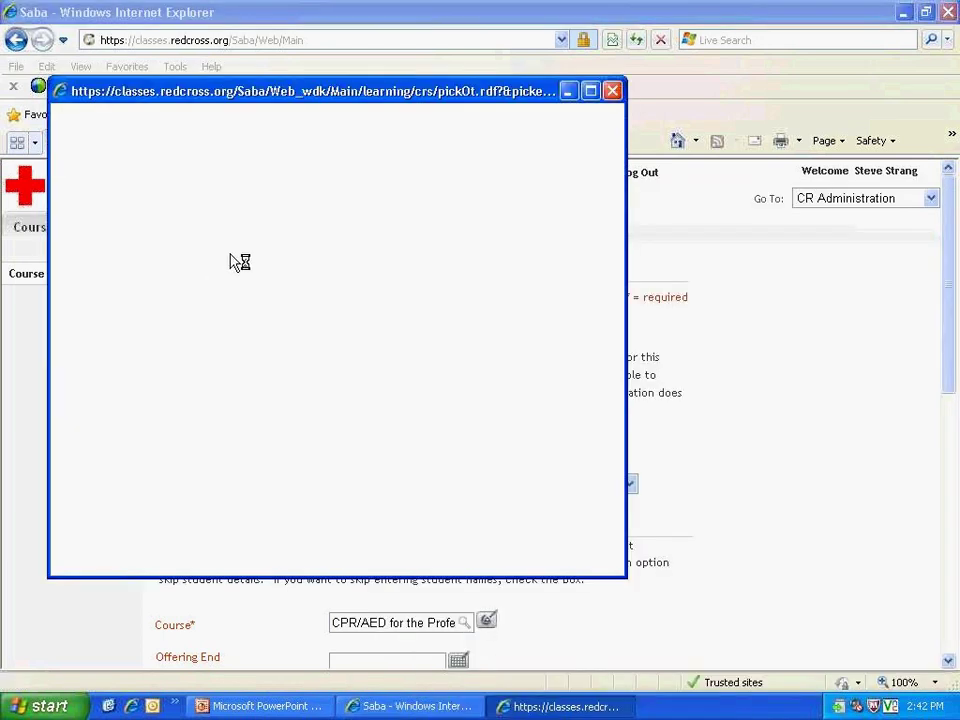
click(239, 224)
text(HSSS)
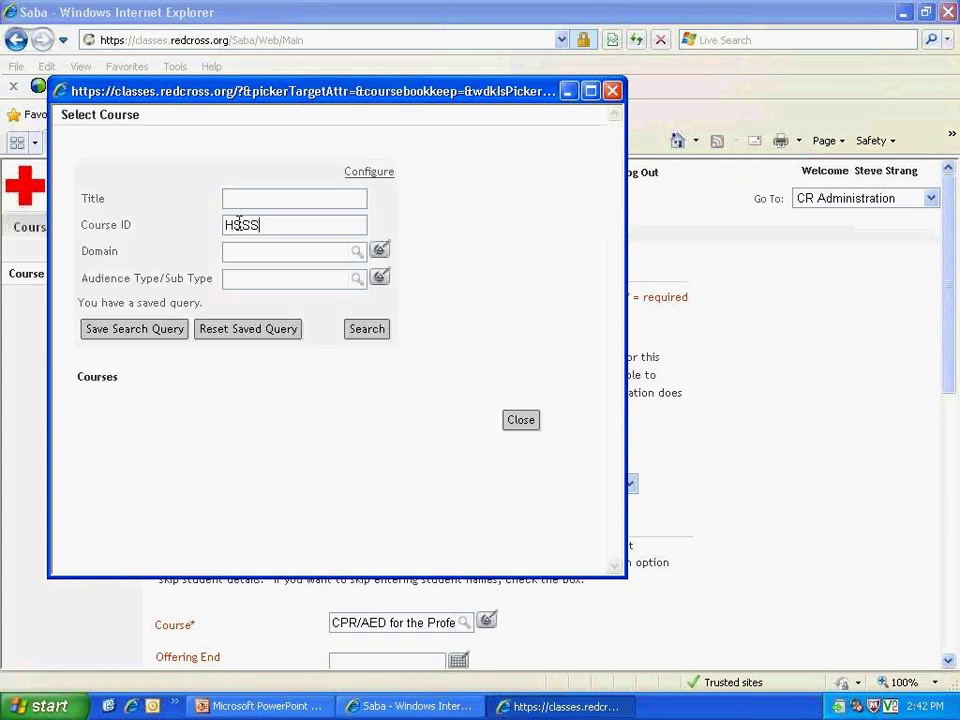
text(FA416)
click(367, 331)
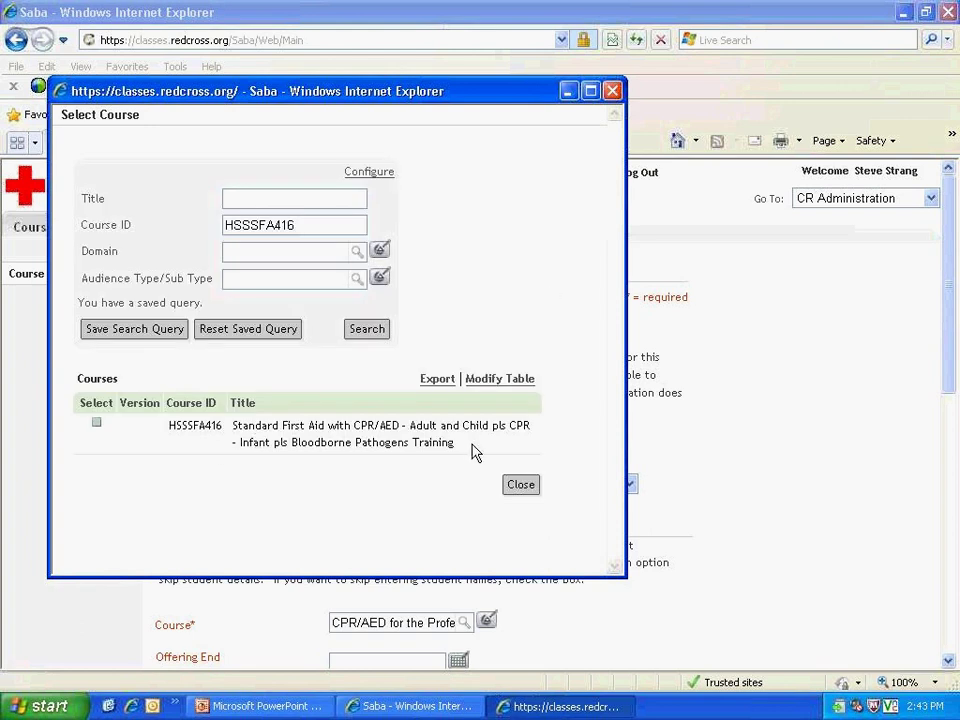
click(97, 428)
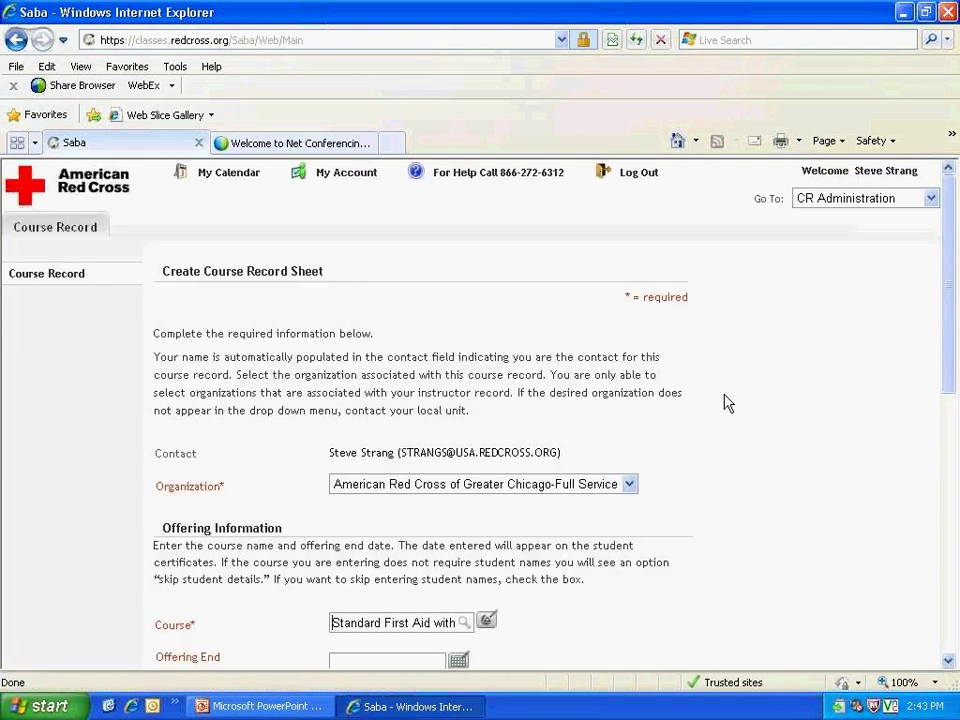
Step: Set the offering end date to 12/16/2010 and Total Students to 2
scroll(557, 471, down, 5)
click(392, 434)
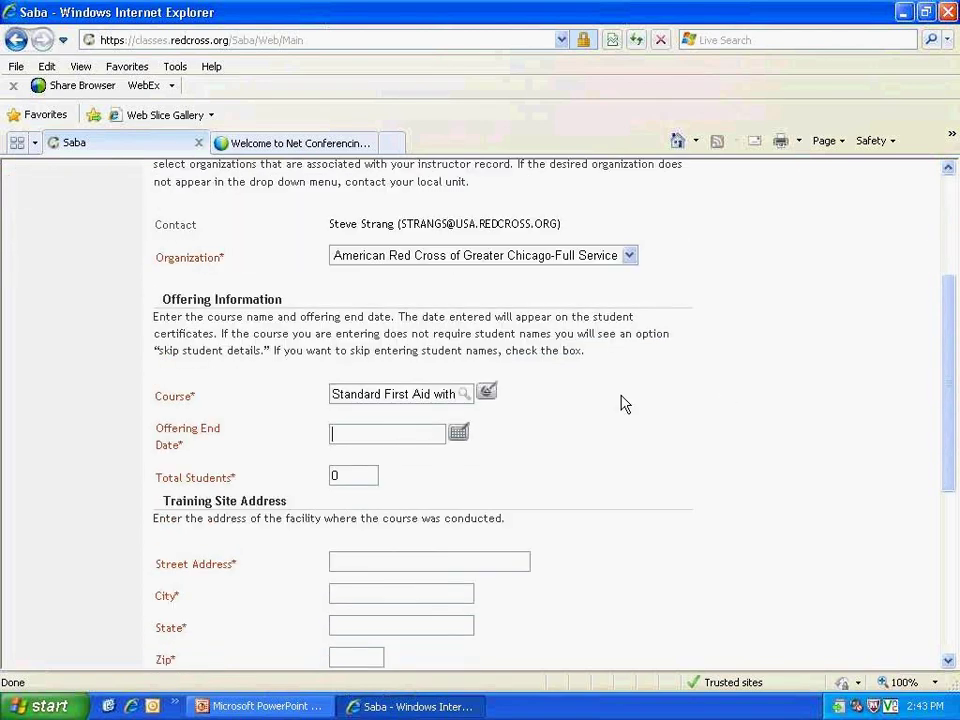
text(12/16/2010)
click(345, 477)
double_click(345, 477)
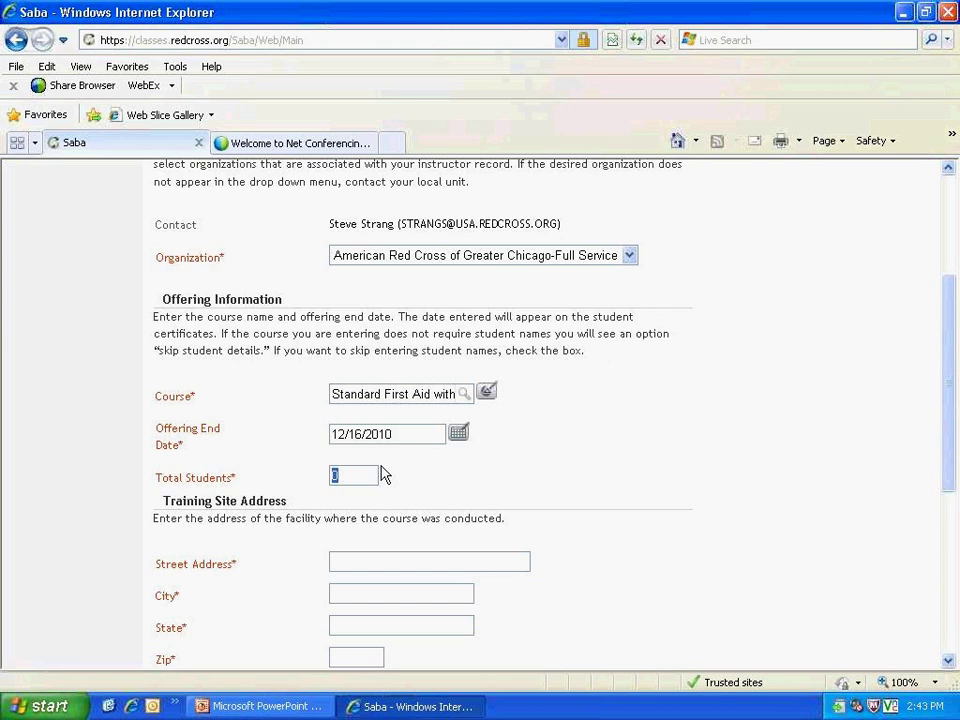
text(2)
scroll(490, 472, down, 3)
click(500, 411)
text(200)
key(BackSpace)
key(BackSpace)
key(BackSpace)
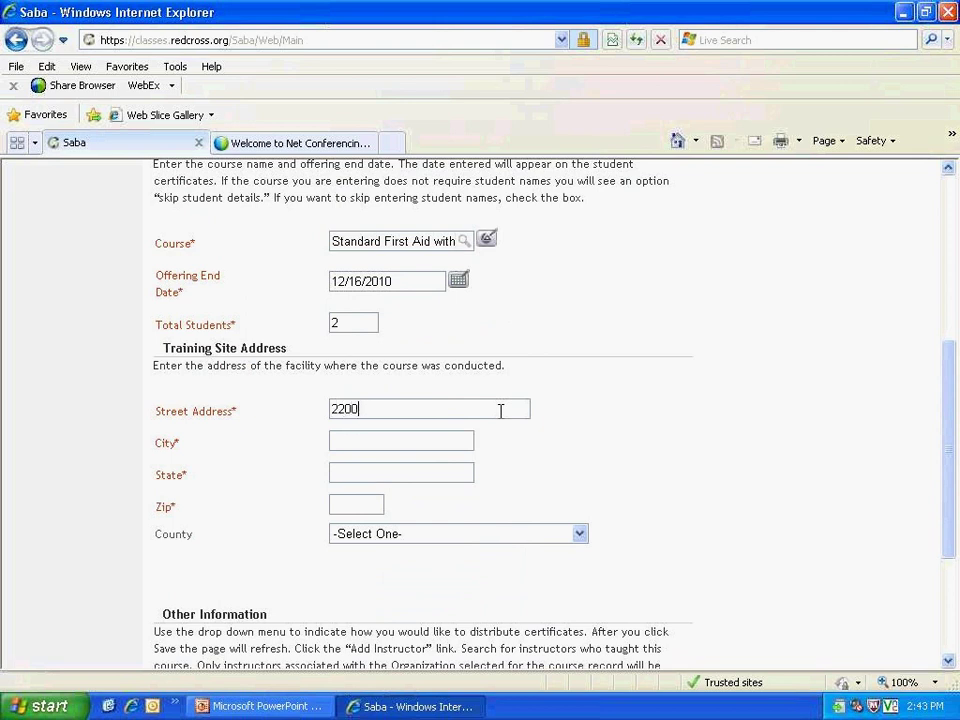
key(Tab)
text(Chicago)
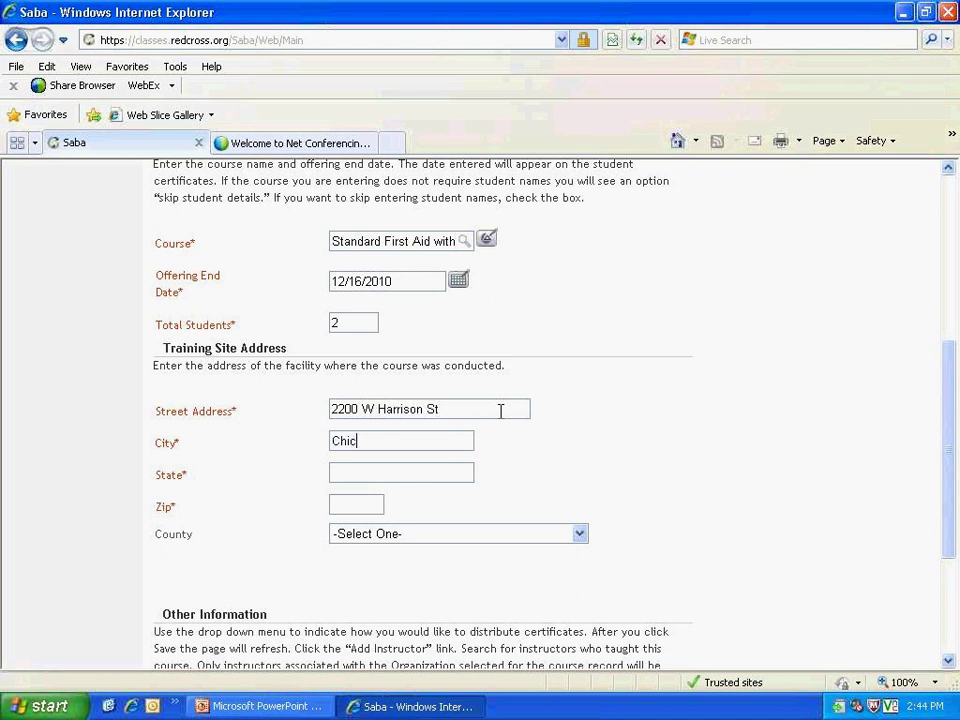
key(Tab)
text(IL)
key(Tab)
text(60612)
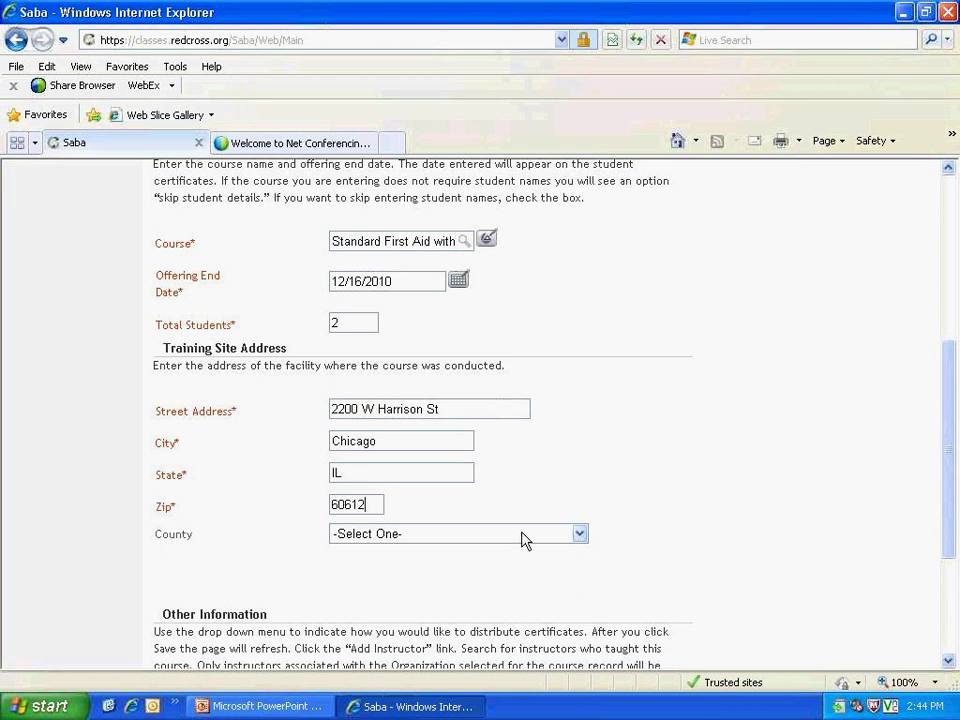
Step: Choose IL-Cook County as the training site county
click(580, 537)
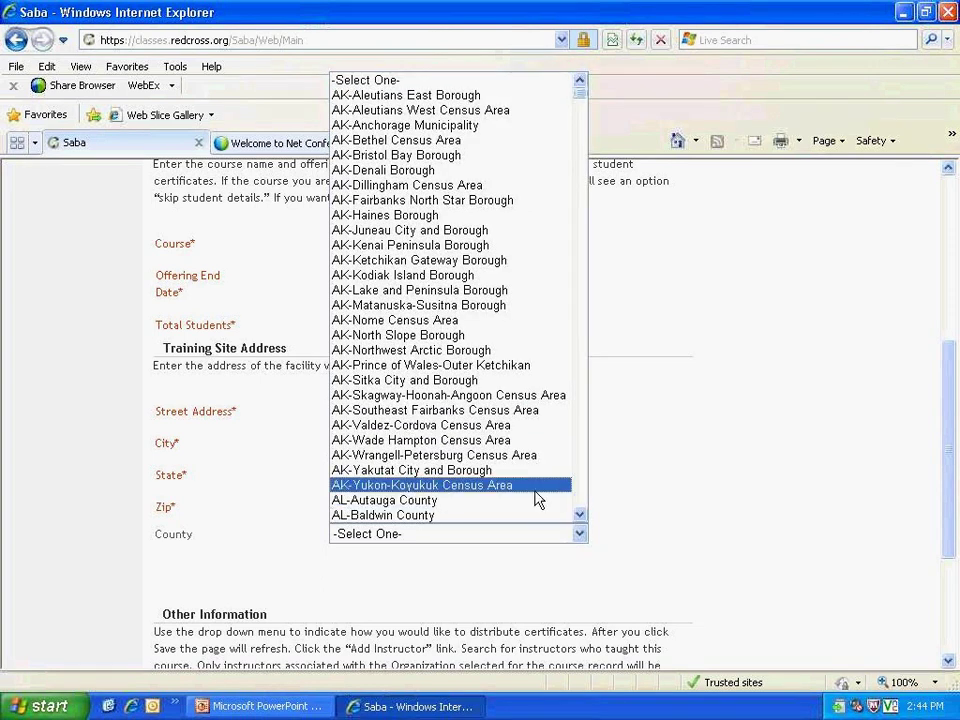
key(i)
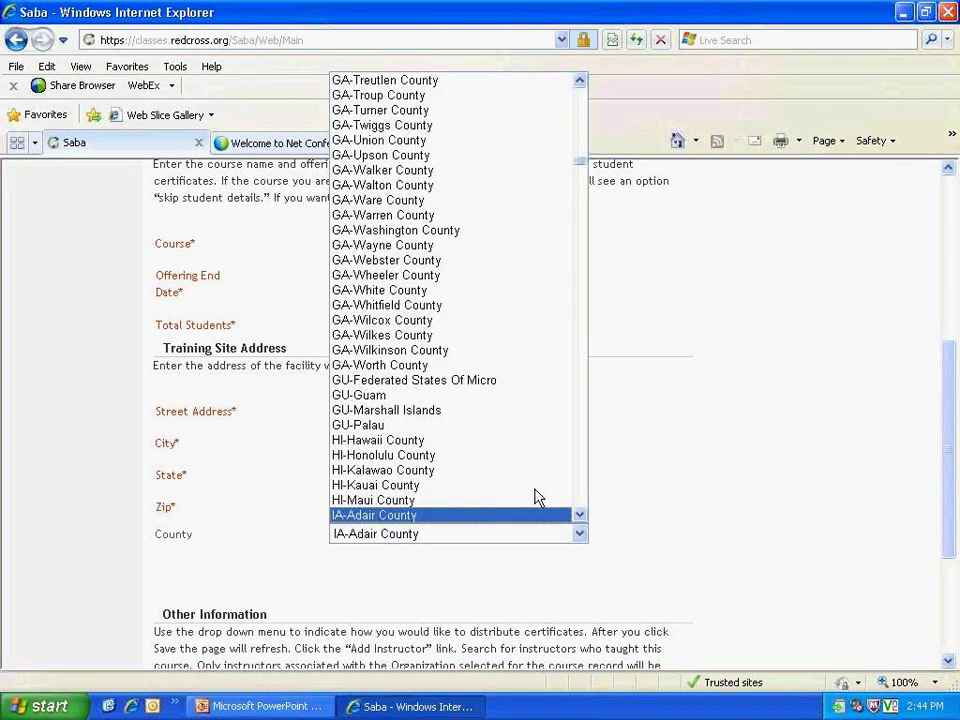
key(l)
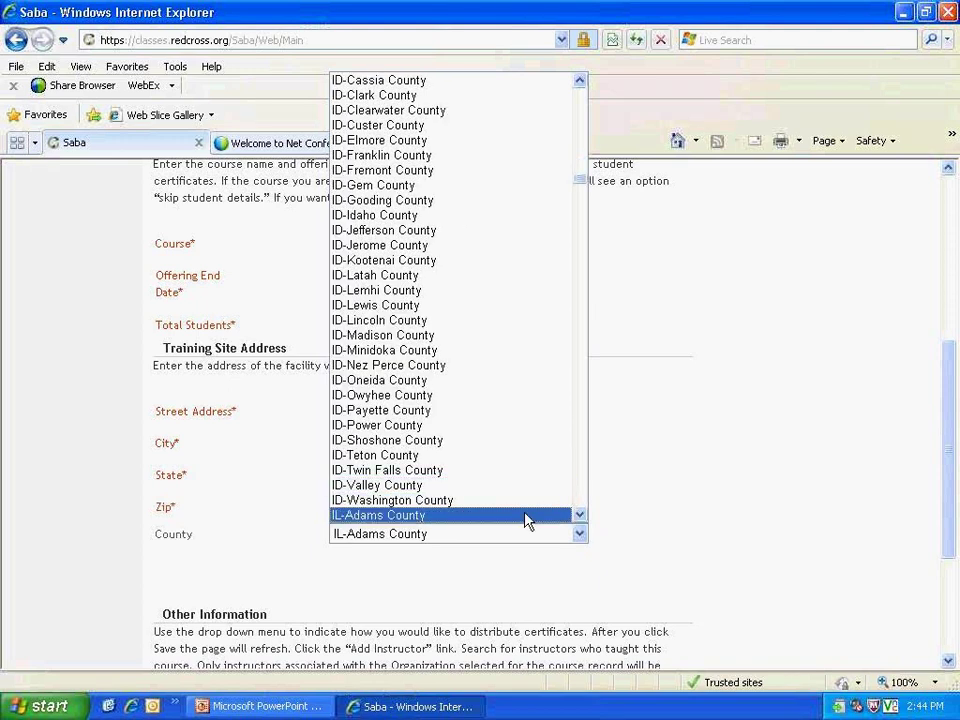
scroll(527, 520, down, 2)
scroll(527, 520, down, 4)
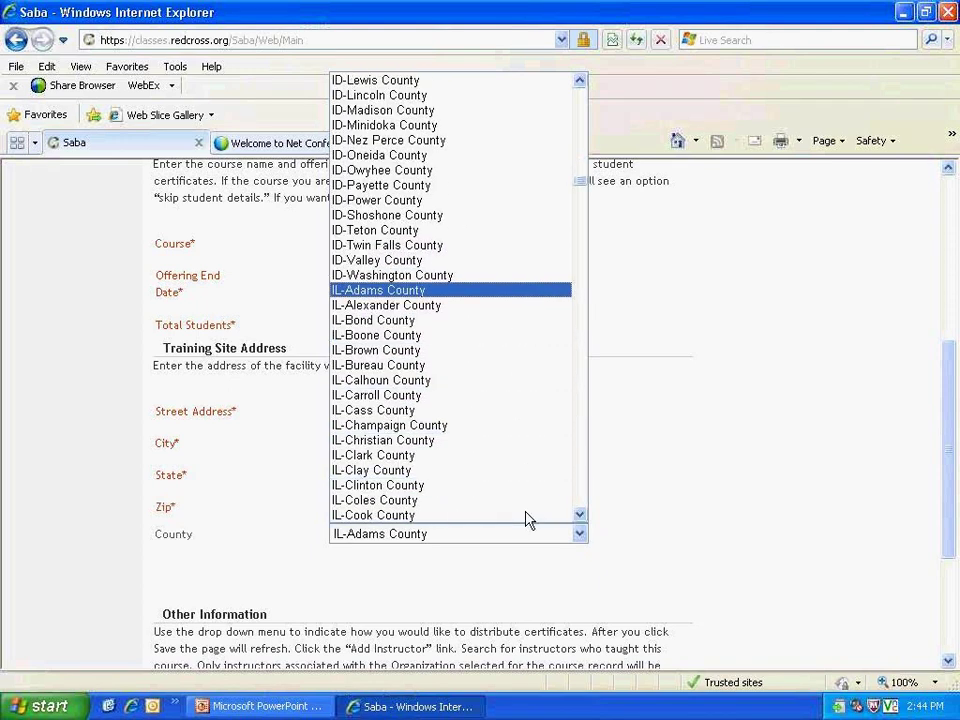
click(510, 470)
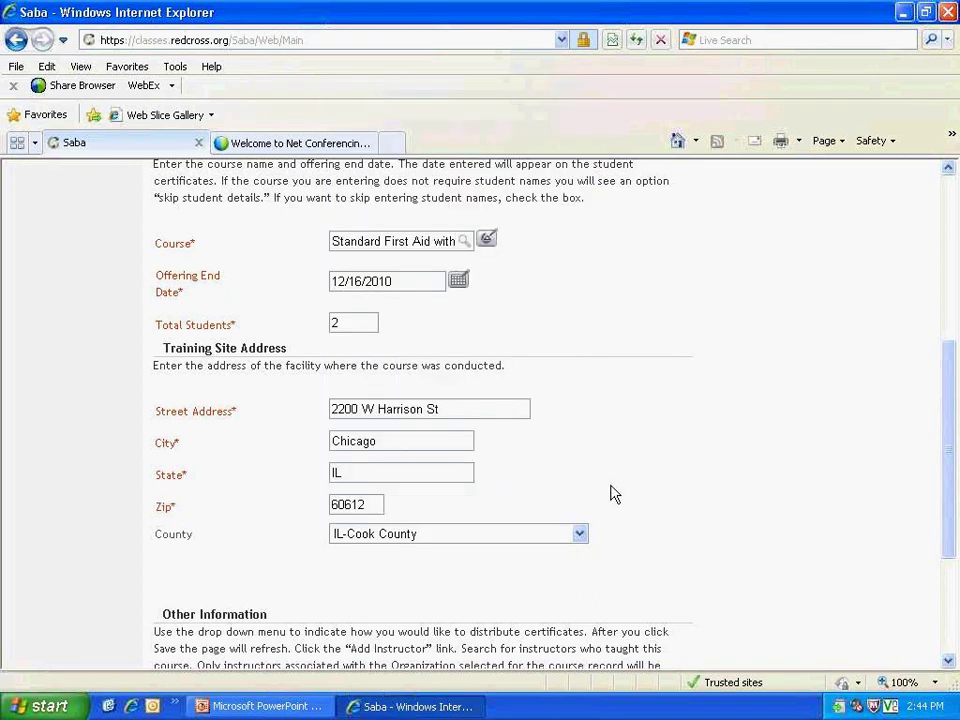
scroll(611, 484, down, 3)
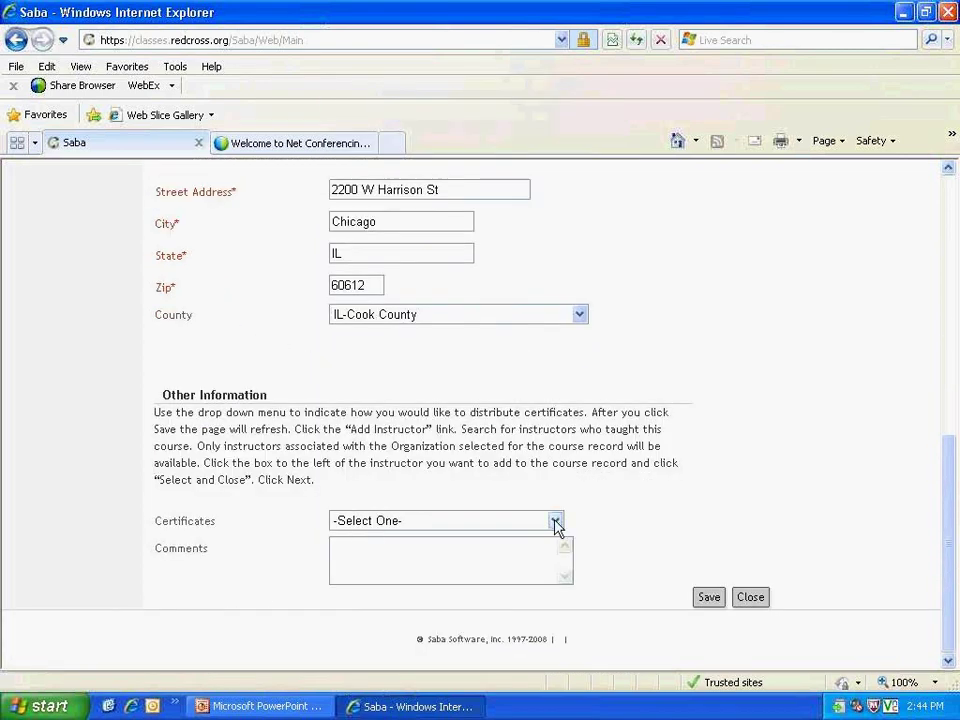
Step: Set Certificates to 'printed by customer' and add a comment naming the course instructor
click(555, 522)
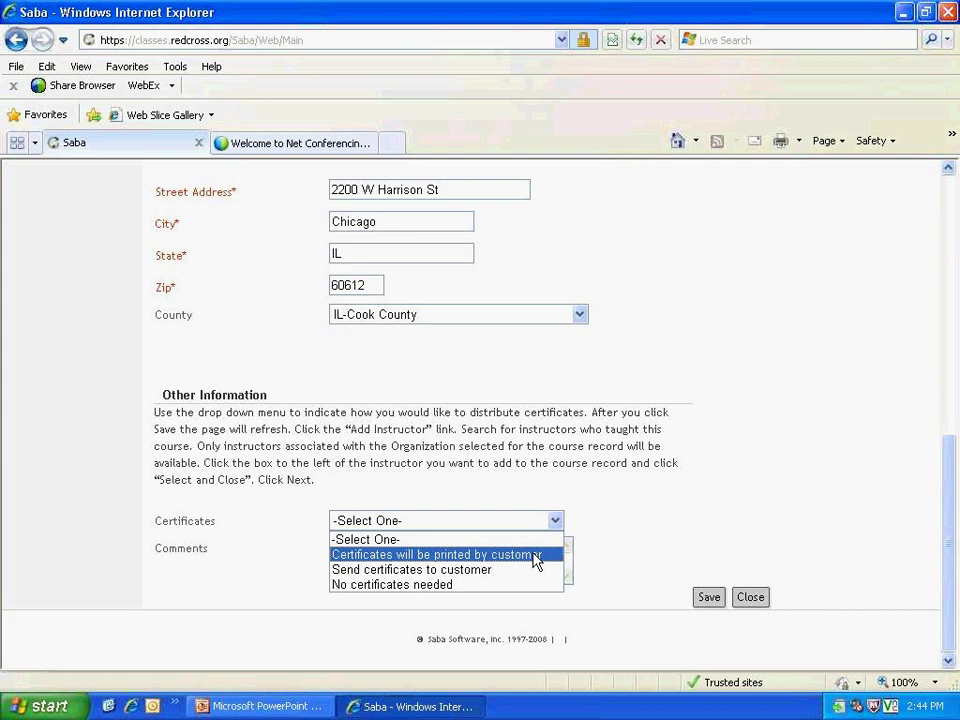
click(535, 555)
click(482, 555)
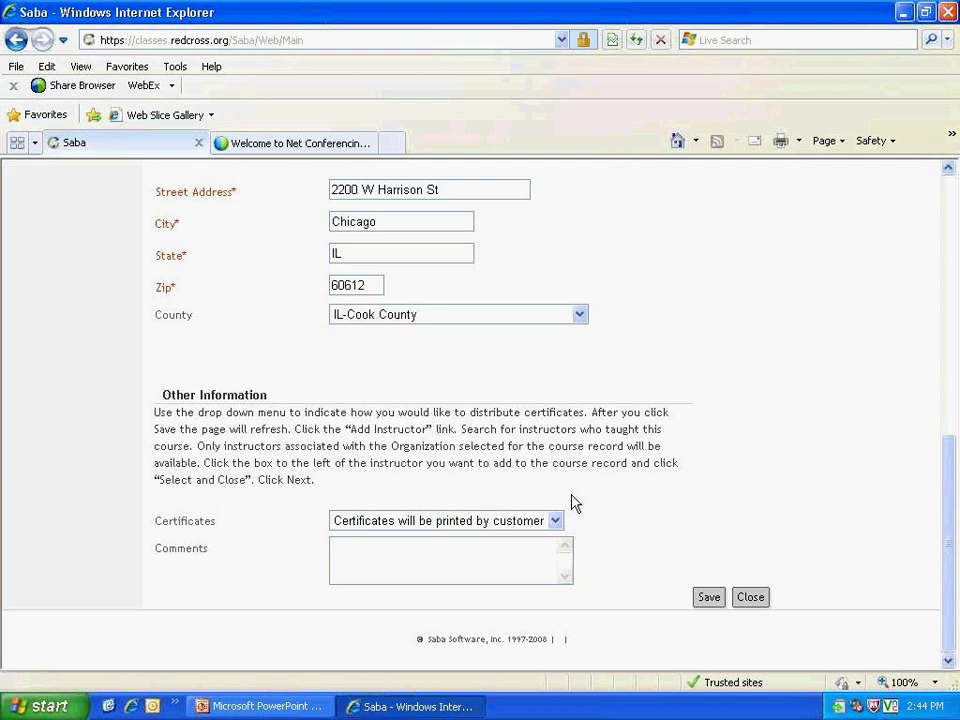
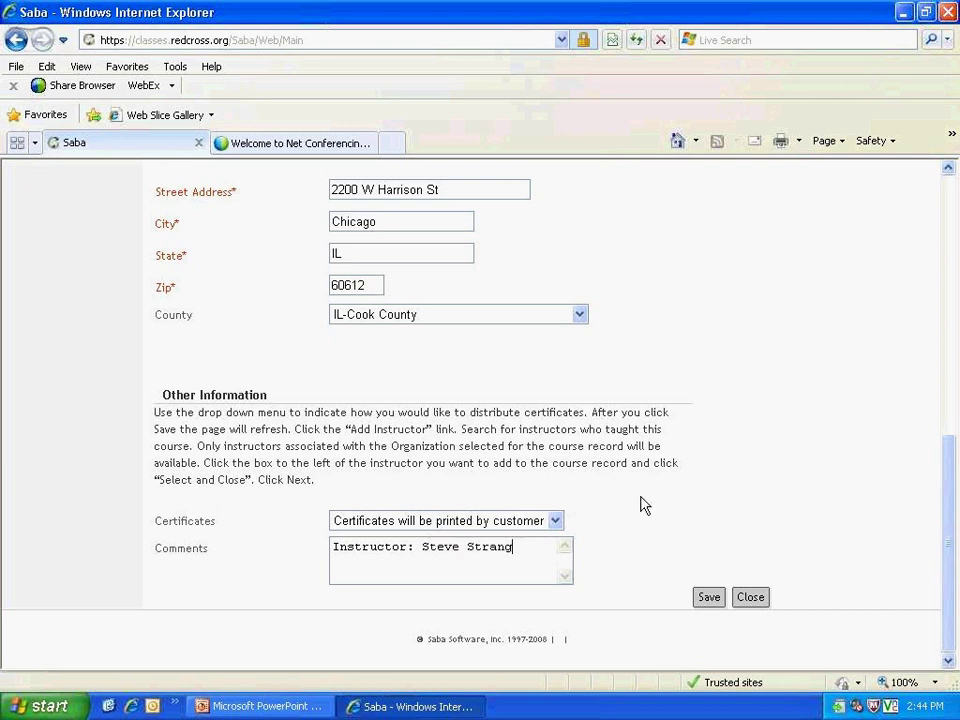
Step: Save the course record and reselect customer-printed certificates after the refresh
click(708, 596)
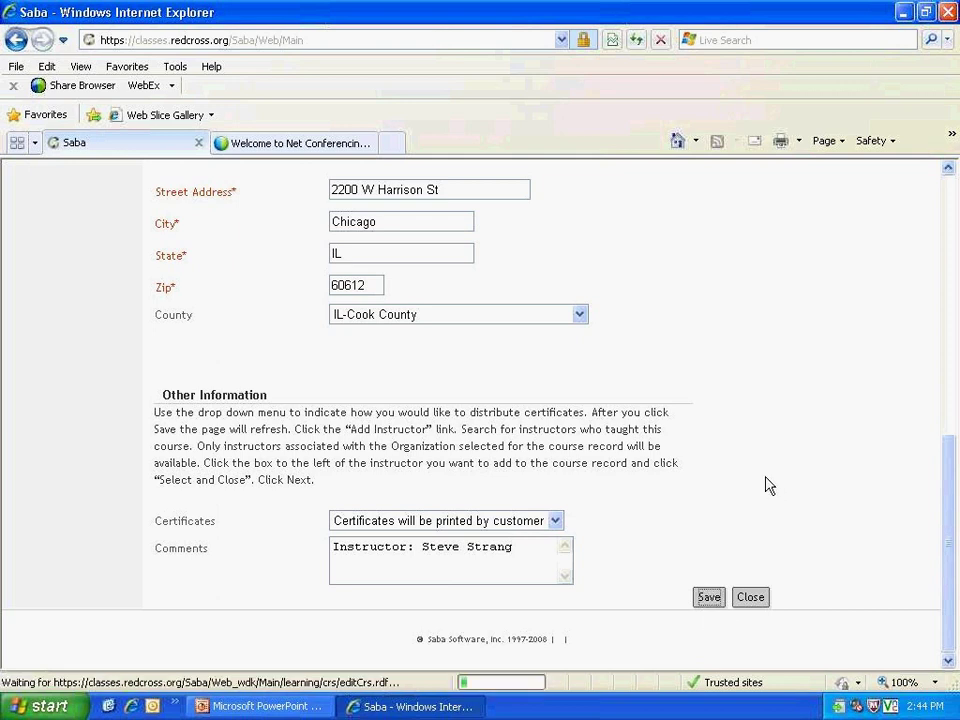
click(537, 521)
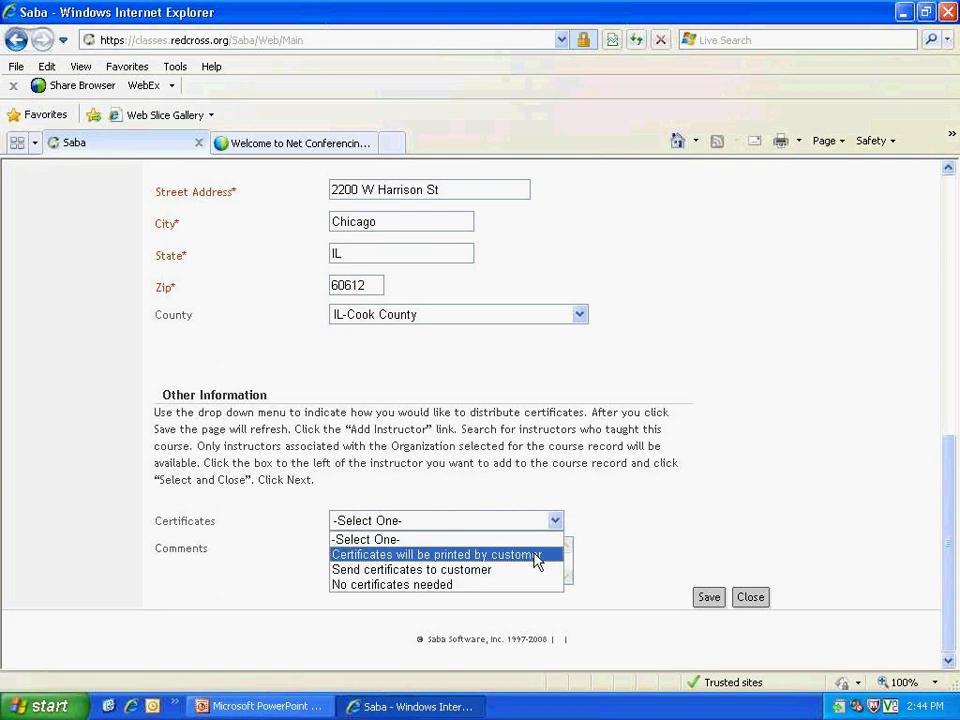
click(537, 555)
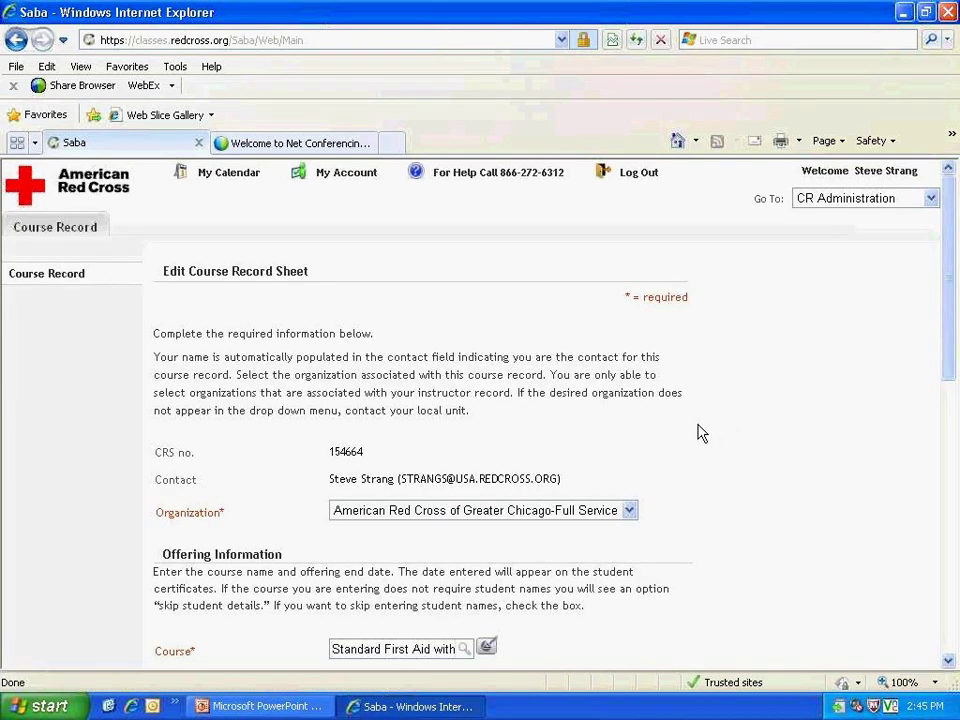
Step: Search instructors by last name, tick the matching instructor, and add them with Select and Close
scroll(651, 422, down, 1)
mouse_move(366, 375)
mouse_down()
mouse_move(190, 373)
mouse_move(152, 382)
mouse_move(360, 388)
mouse_up()
click(344, 377)
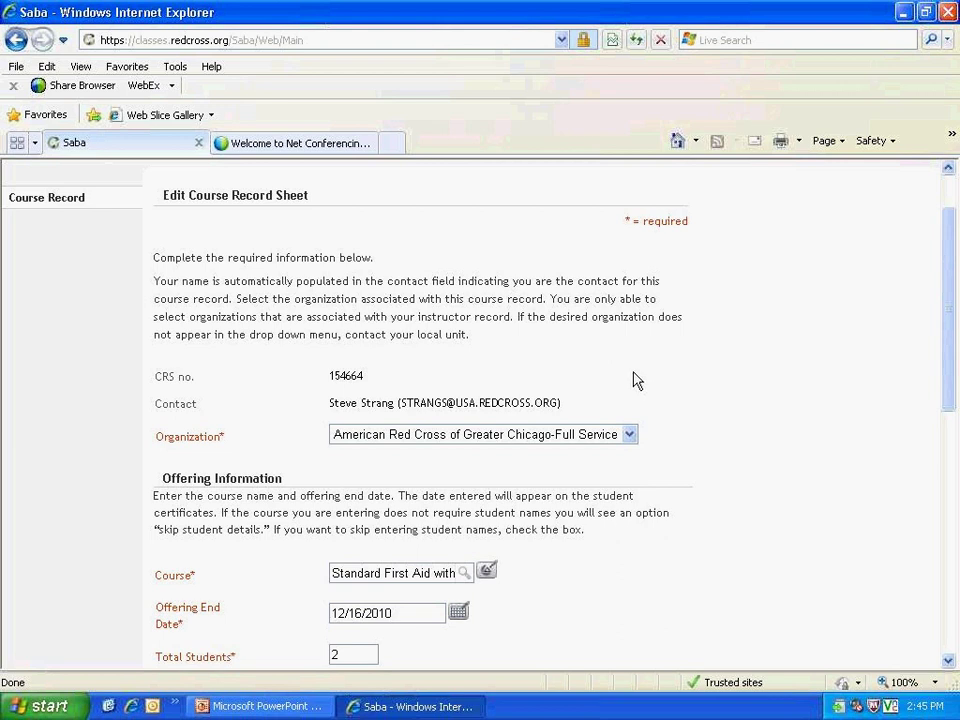
scroll(636, 381, down, 1)
scroll(636, 381, down, 10)
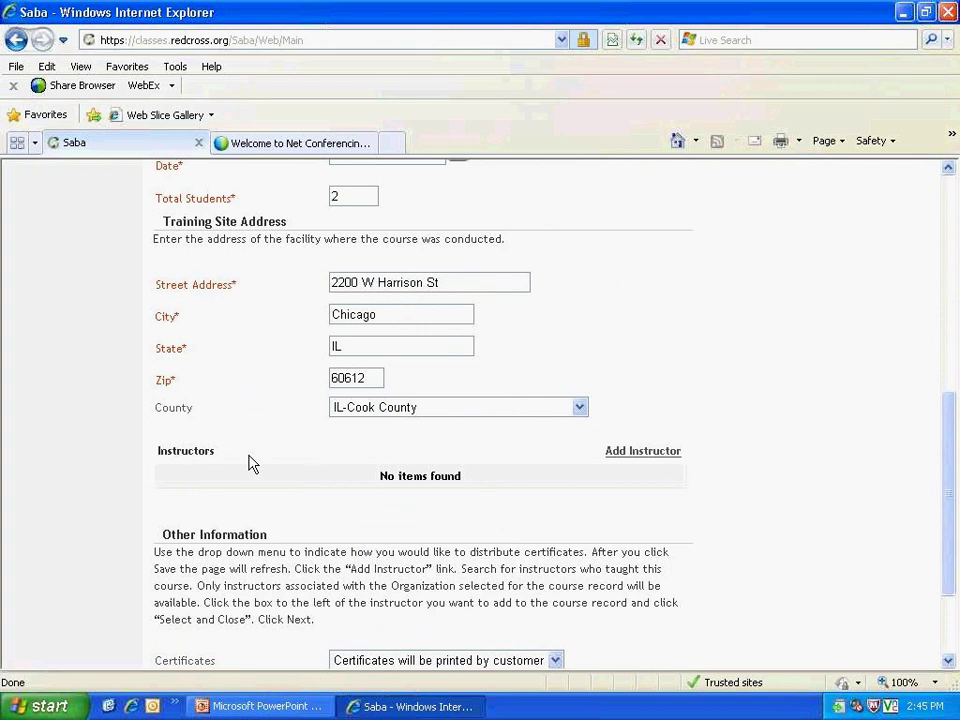
click(658, 457)
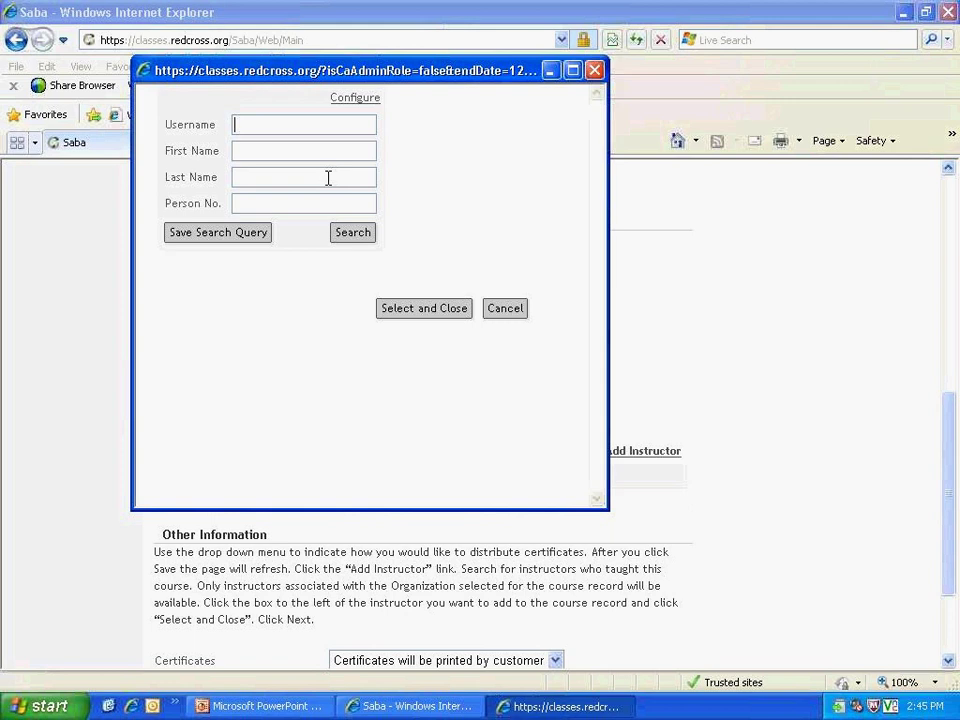
click(297, 182)
click(309, 124)
text(strang)
click(366, 236)
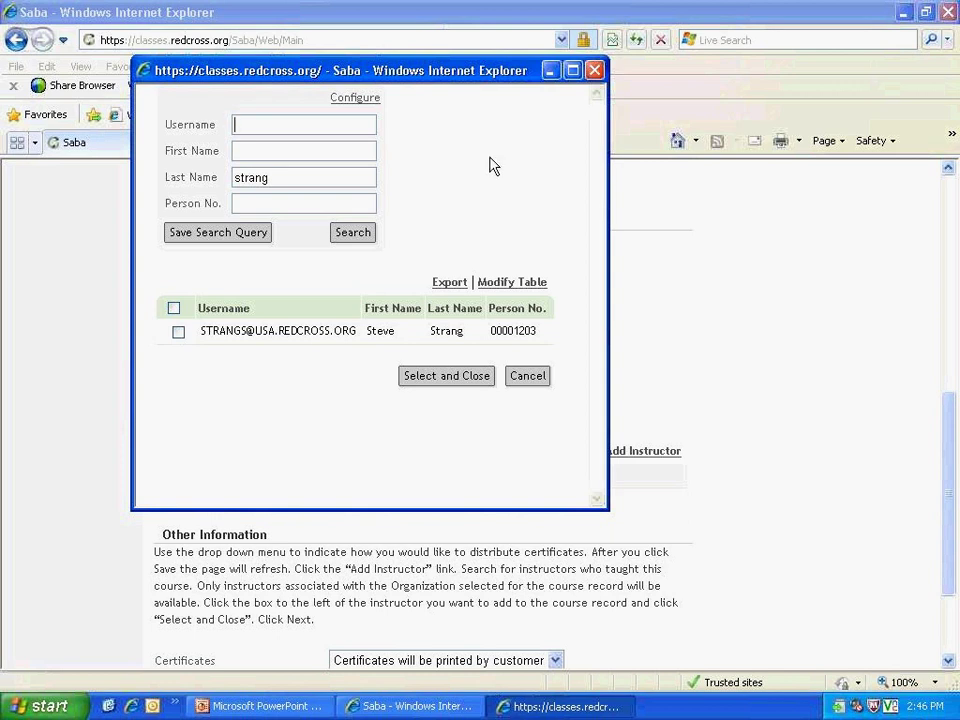
click(178, 333)
click(443, 377)
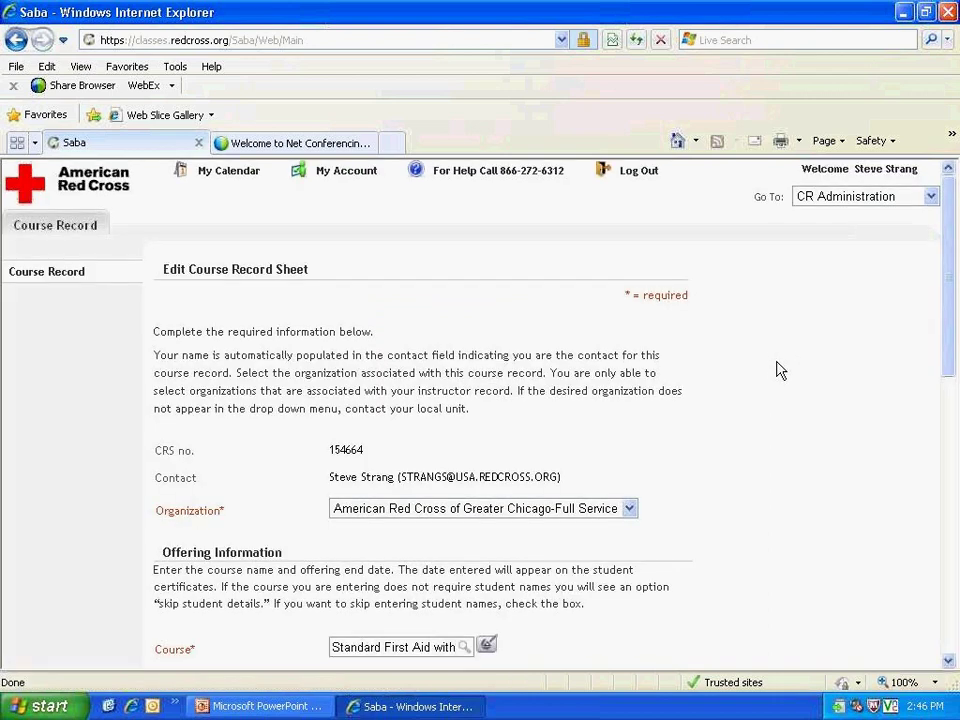
Step: Continue from the HSSSFA416 course details to the Student Information page
scroll(776, 371, down, 10)
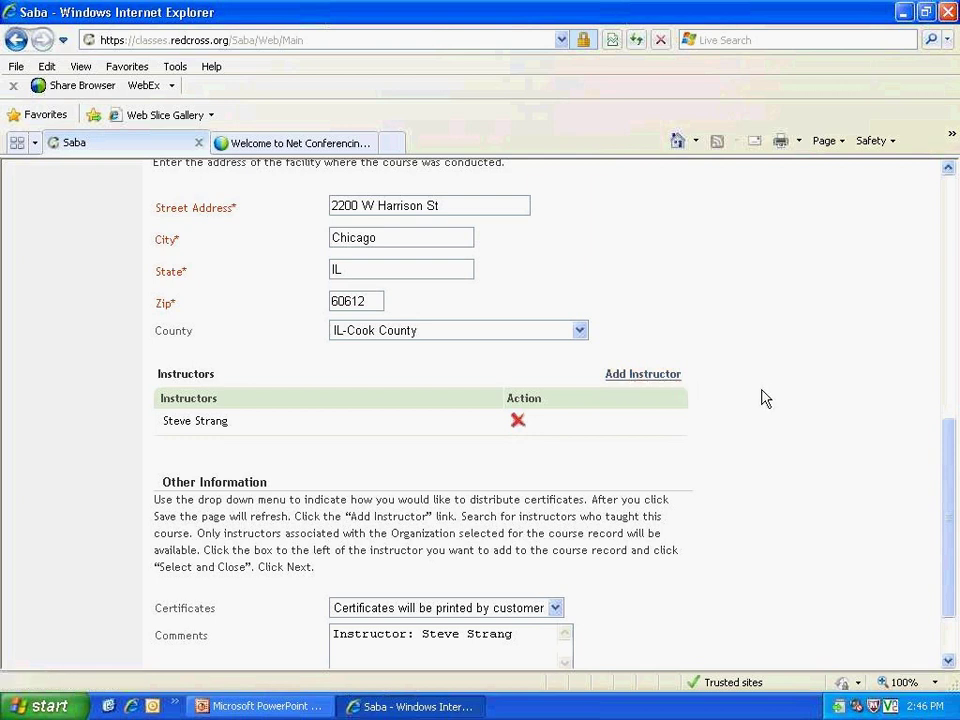
scroll(756, 407, down, 2)
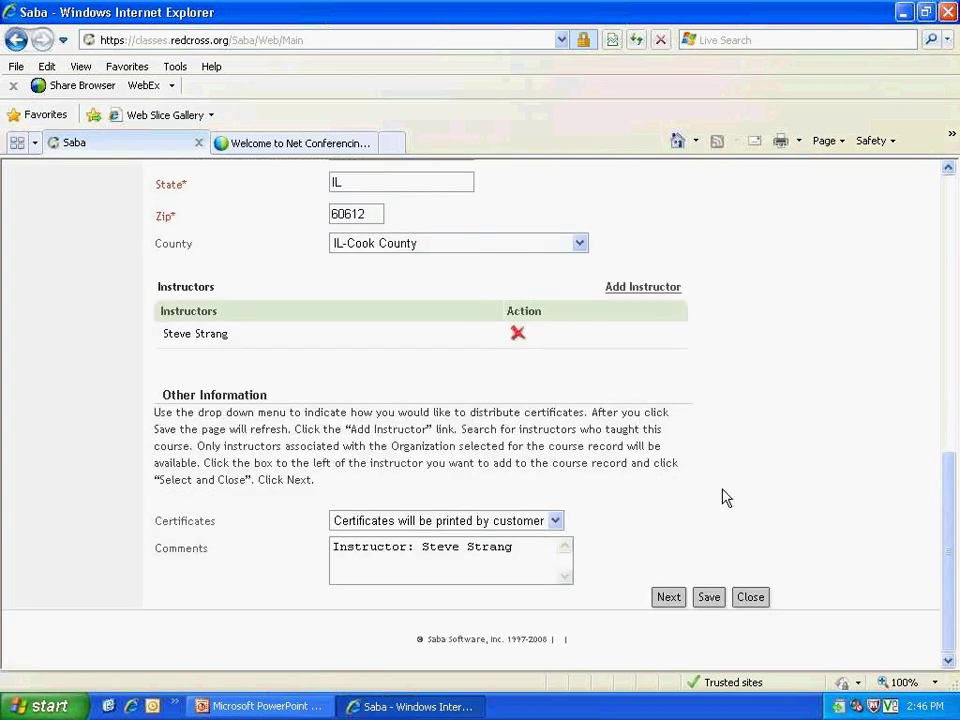
click(669, 598)
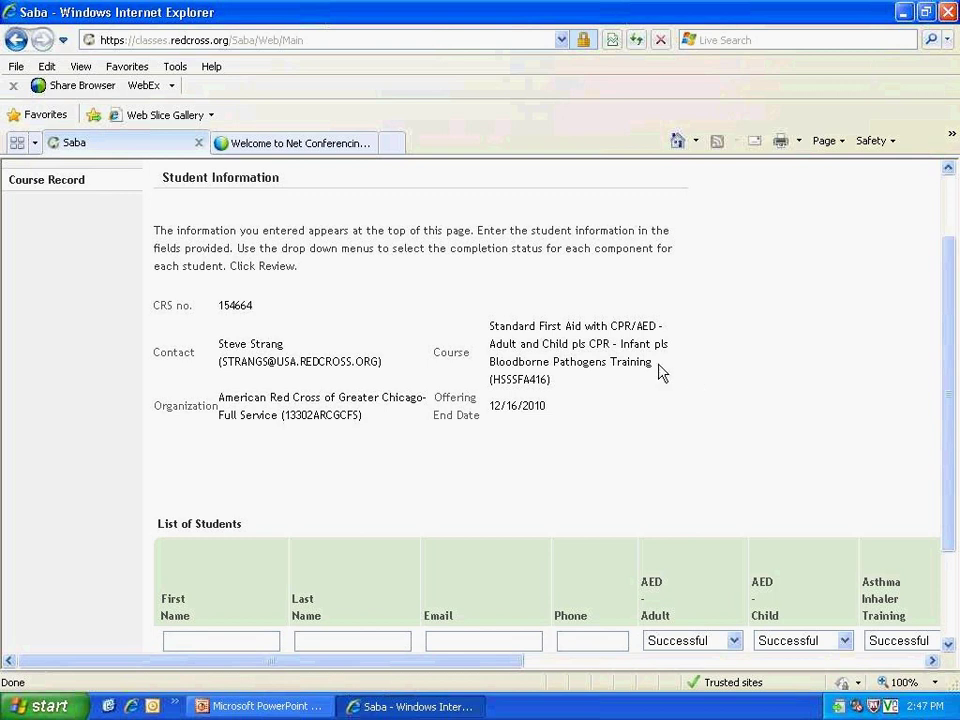
Step: Enter 'Student' and 'One' as the first student's first and last names
scroll(686, 381, down, 3)
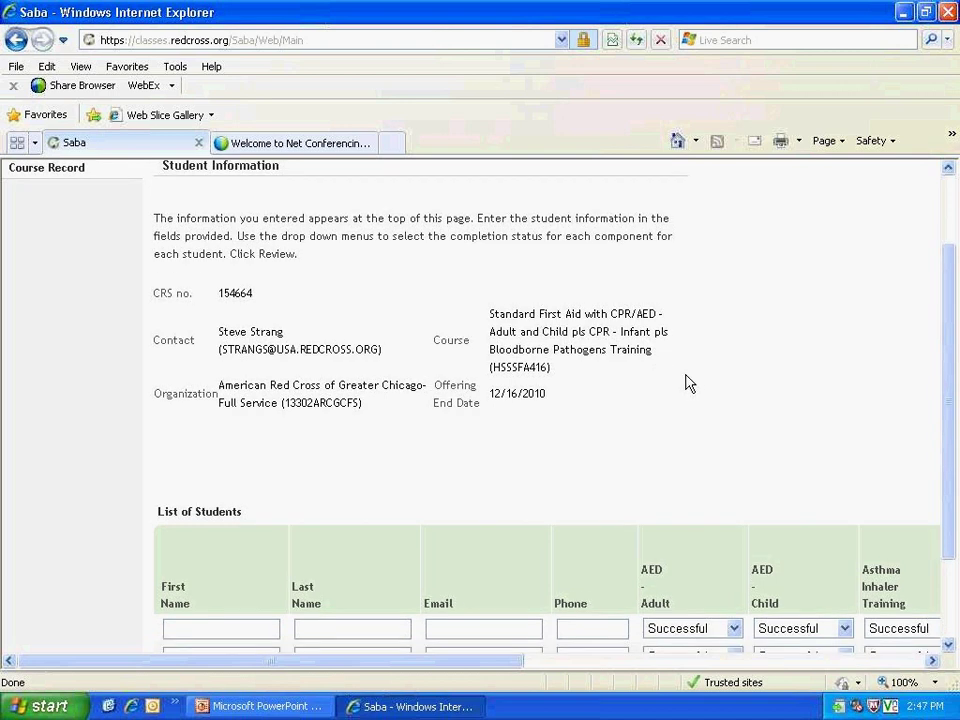
text(S)
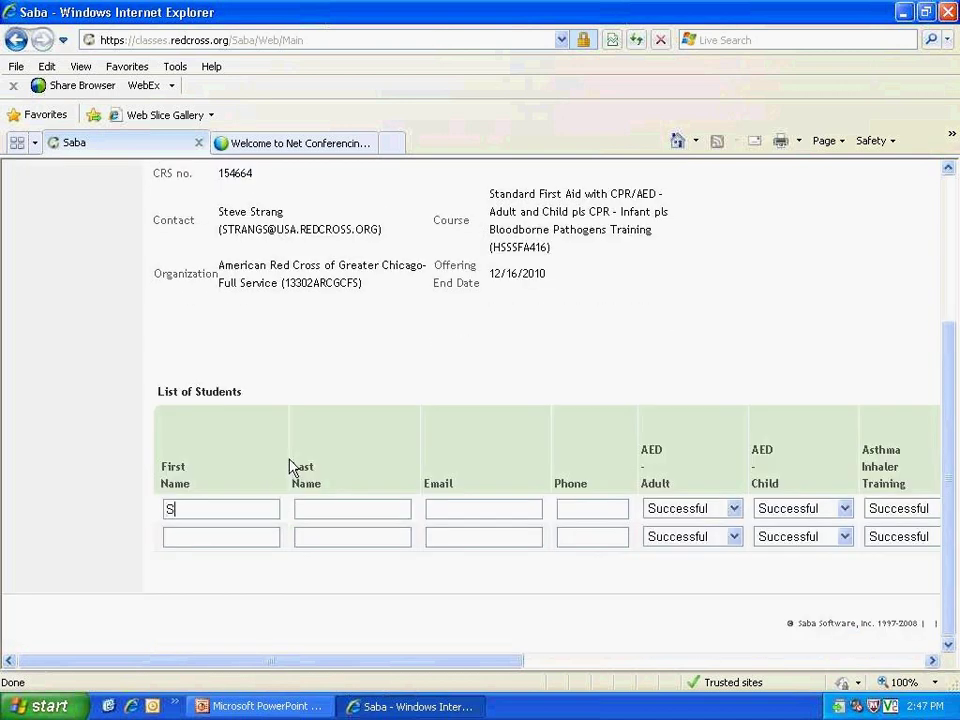
text(tudent)
key(Tab)
text(One)
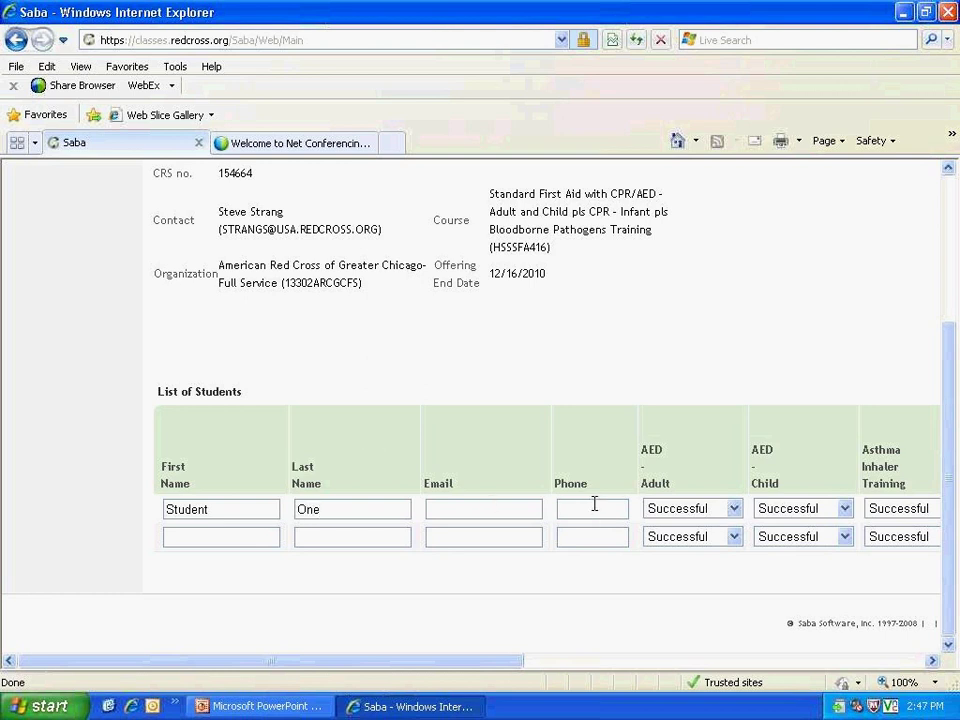
drag(311, 662, 578, 664)
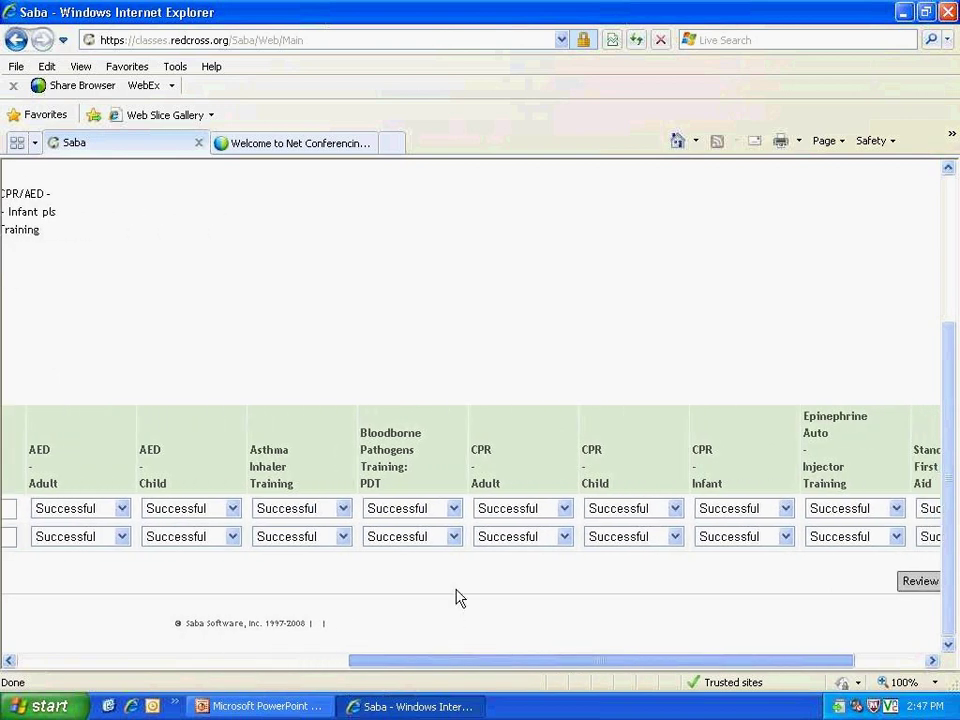
Step: Keep the first student's AED Adult result set to Successful
click(120, 508)
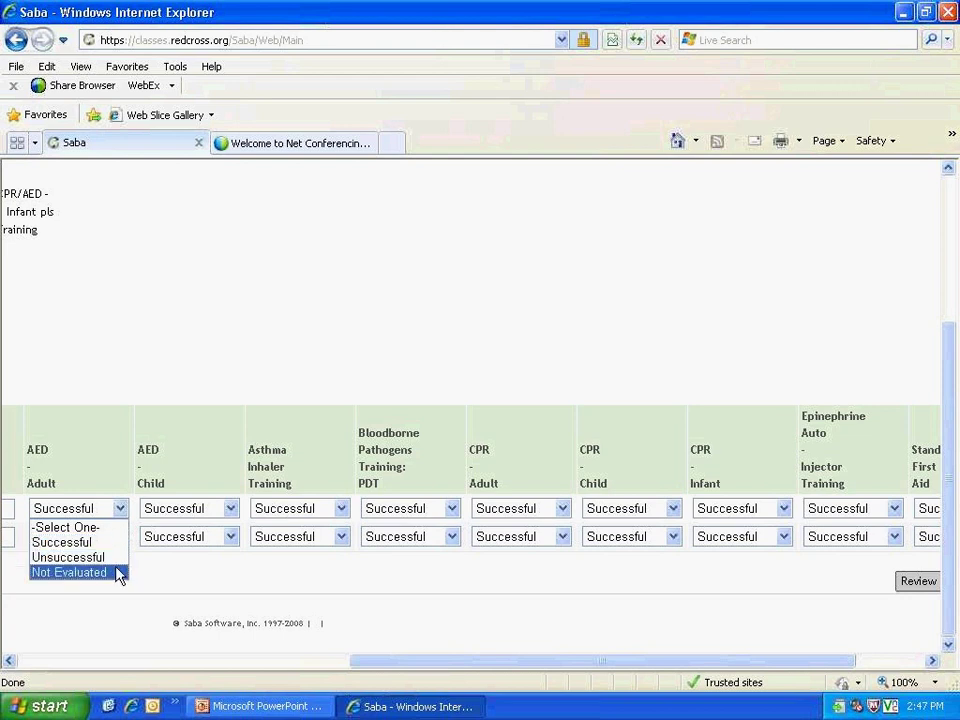
click(117, 573)
click(120, 512)
click(97, 543)
click(264, 583)
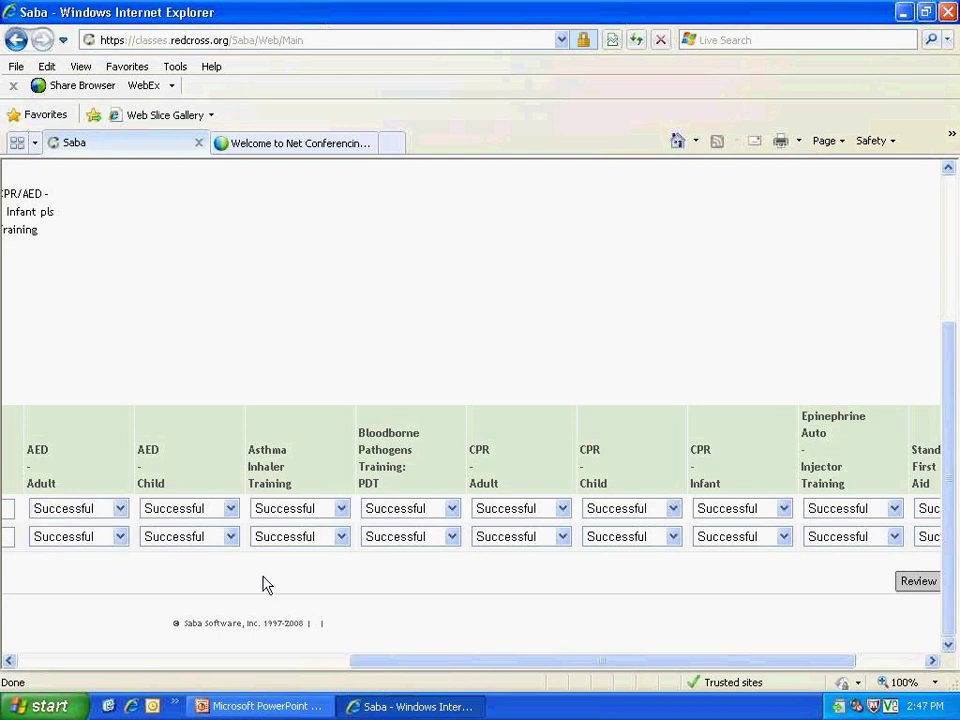
Step: Mark the first student Not Evaluated for Asthma Inhaler and Epinephrine Auto-Injector Training
click(342, 509)
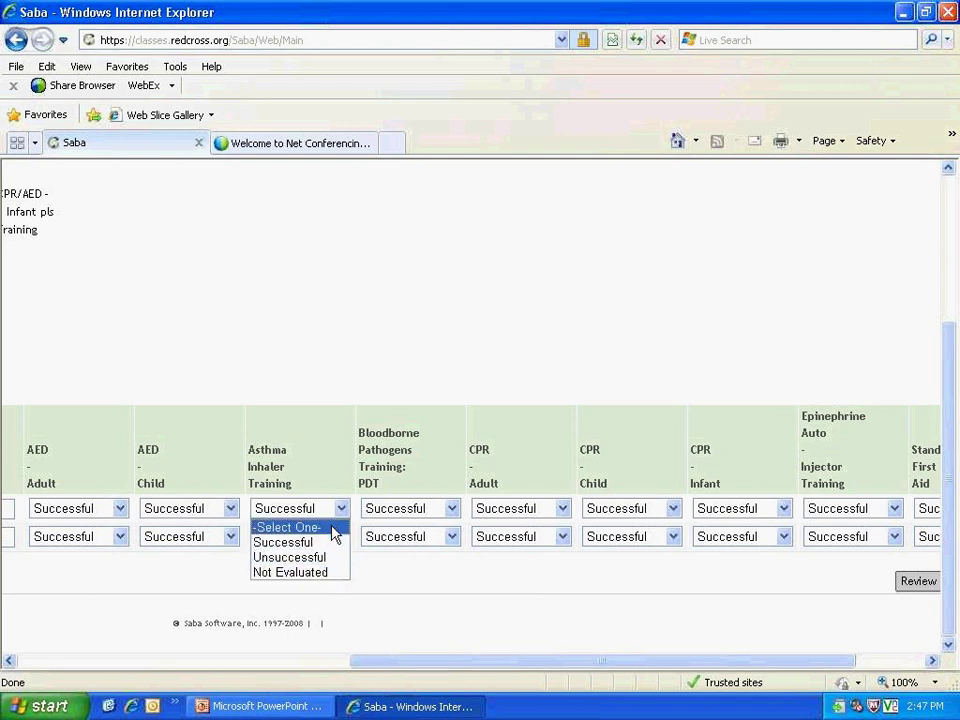
click(329, 573)
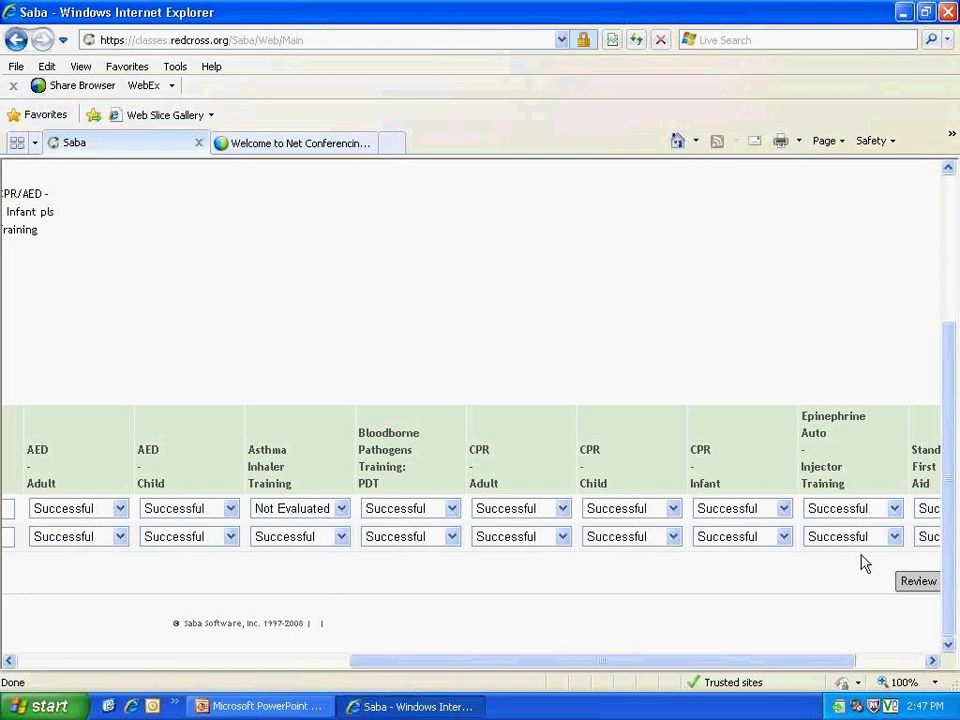
click(860, 508)
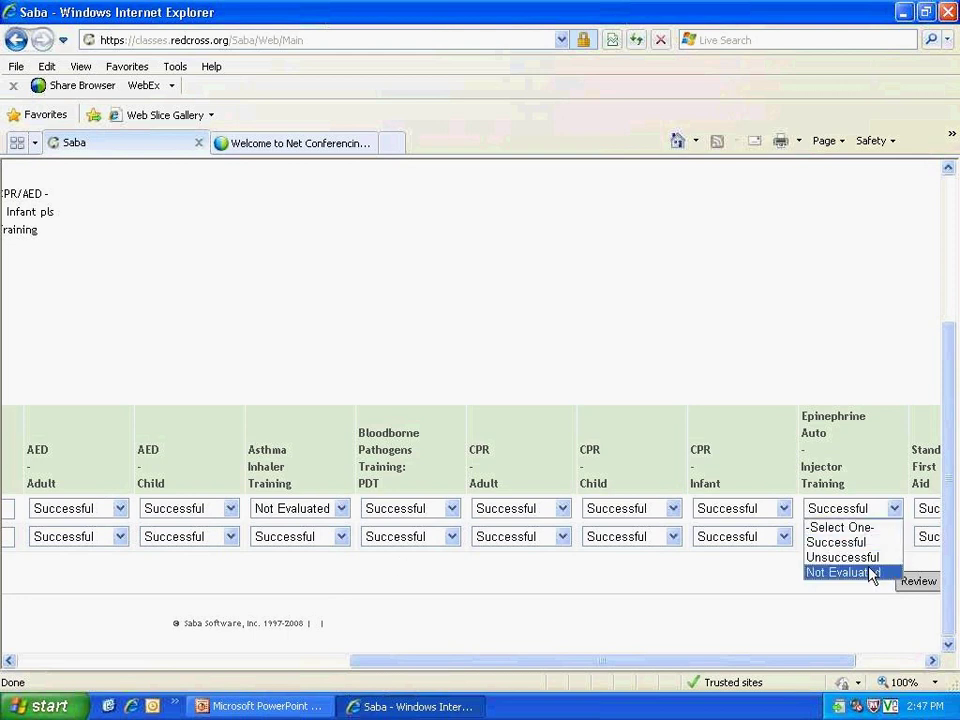
click(868, 572)
click(694, 660)
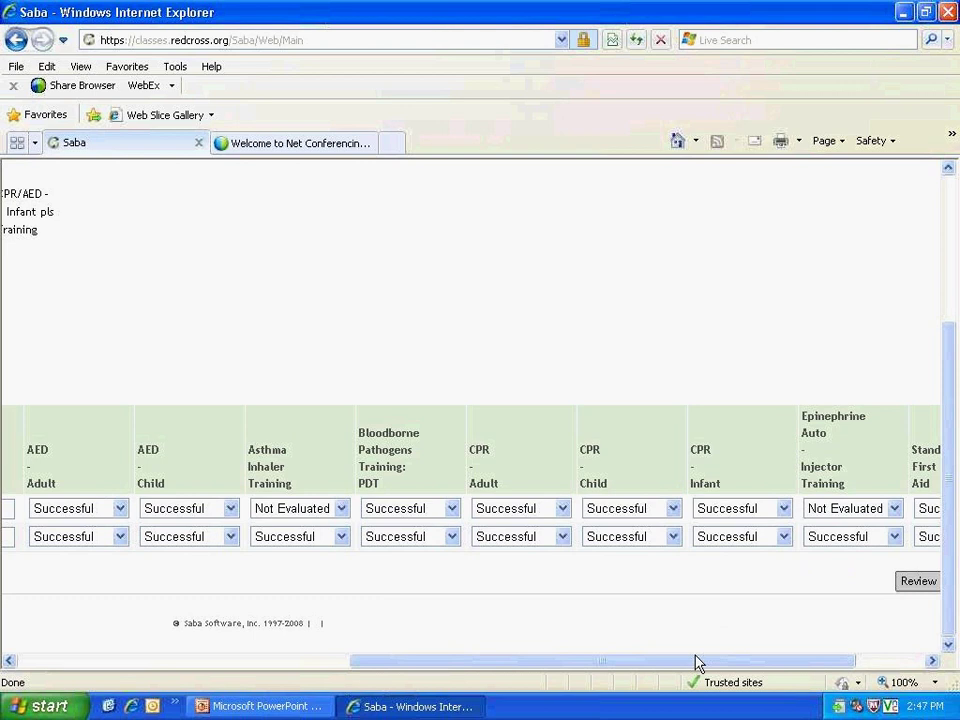
drag(700, 661, 570, 661)
drag(790, 673, 761, 671)
Step: Enter 'Student' and 'Two' as the second student's first and last names
text(Student)
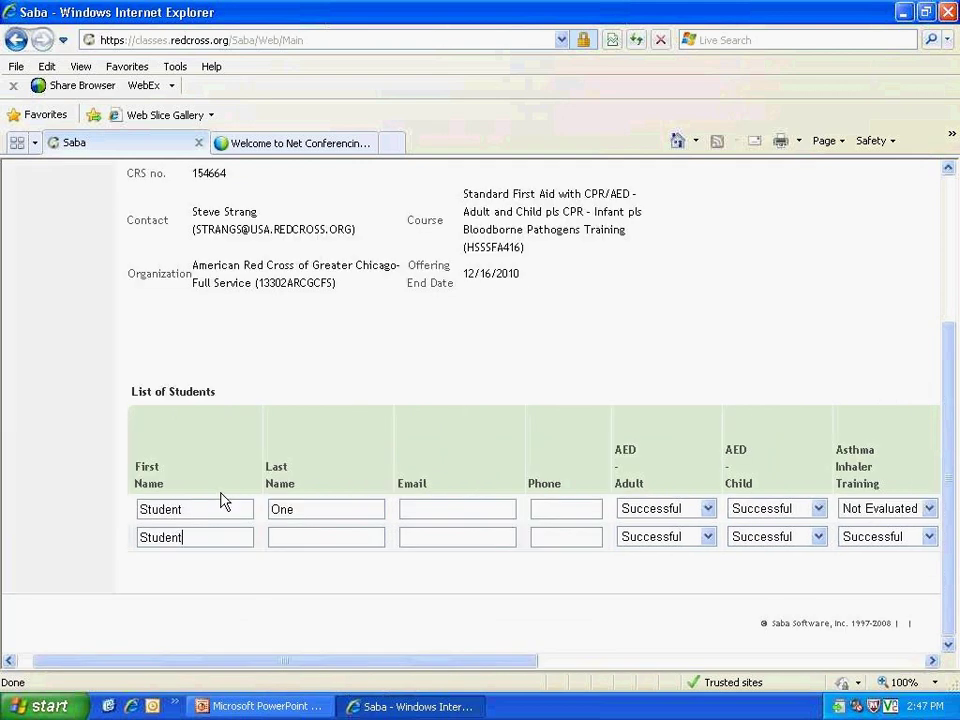
key(Tab)
text(Two)
drag(115, 667, 516, 667)
Step: Mark the second student Not Evaluated for Asthma Inhaler and Epinephrine, then open the review
click(388, 536)
click(350, 600)
drag(391, 662, 490, 660)
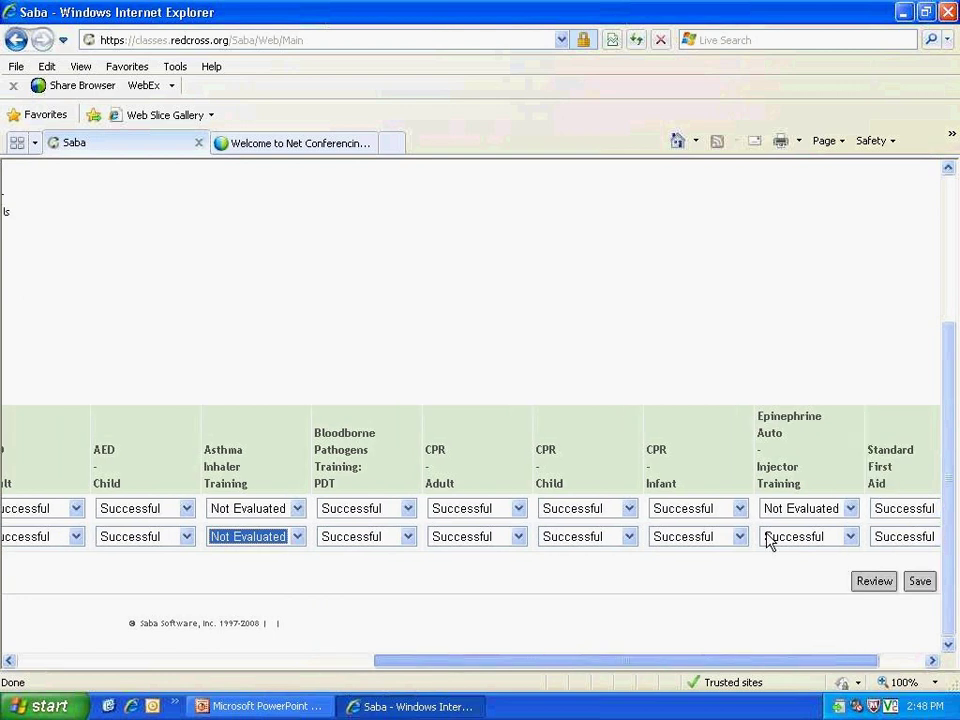
click(725, 536)
click(729, 601)
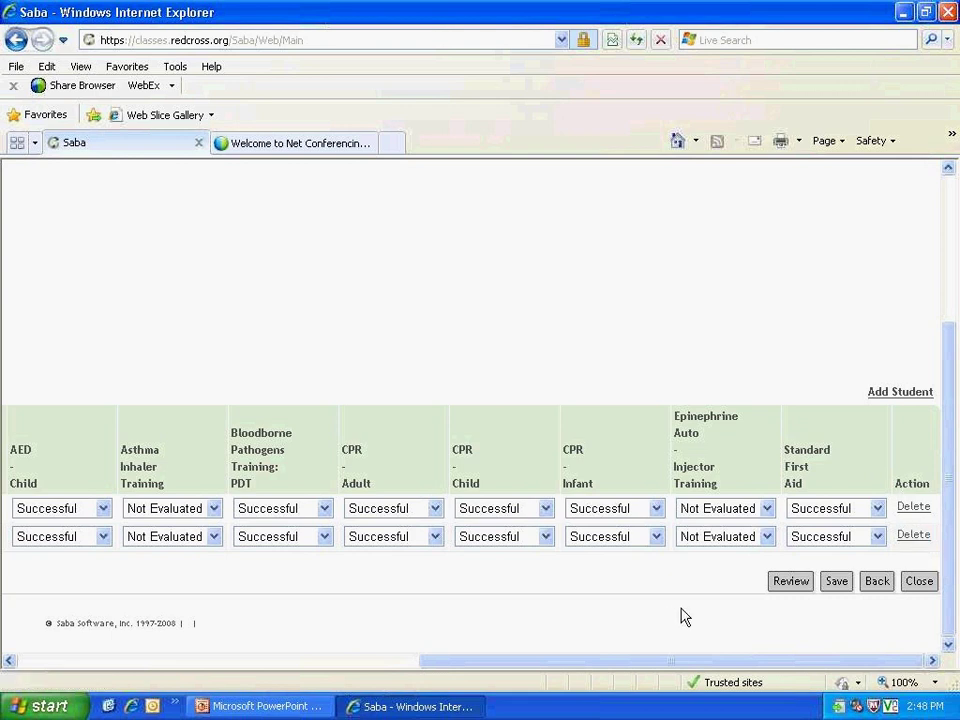
drag(679, 665, 453, 656)
drag(453, 655, 686, 601)
click(784, 581)
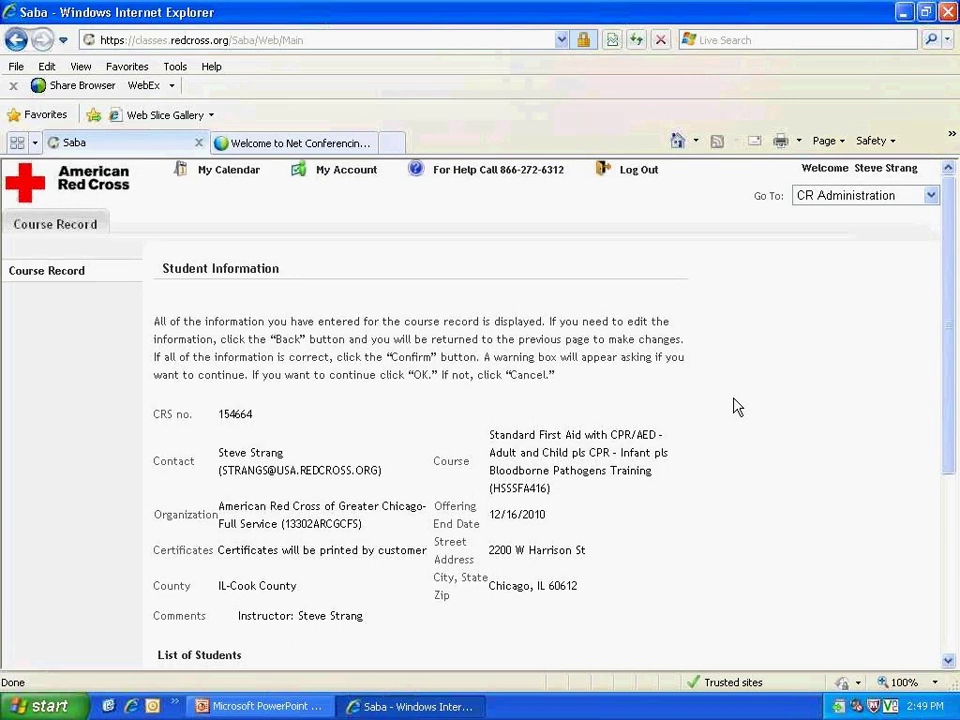
Step: Confirm the reviewed record for CRS 154664 with its two students
scroll(735, 405, down, 1)
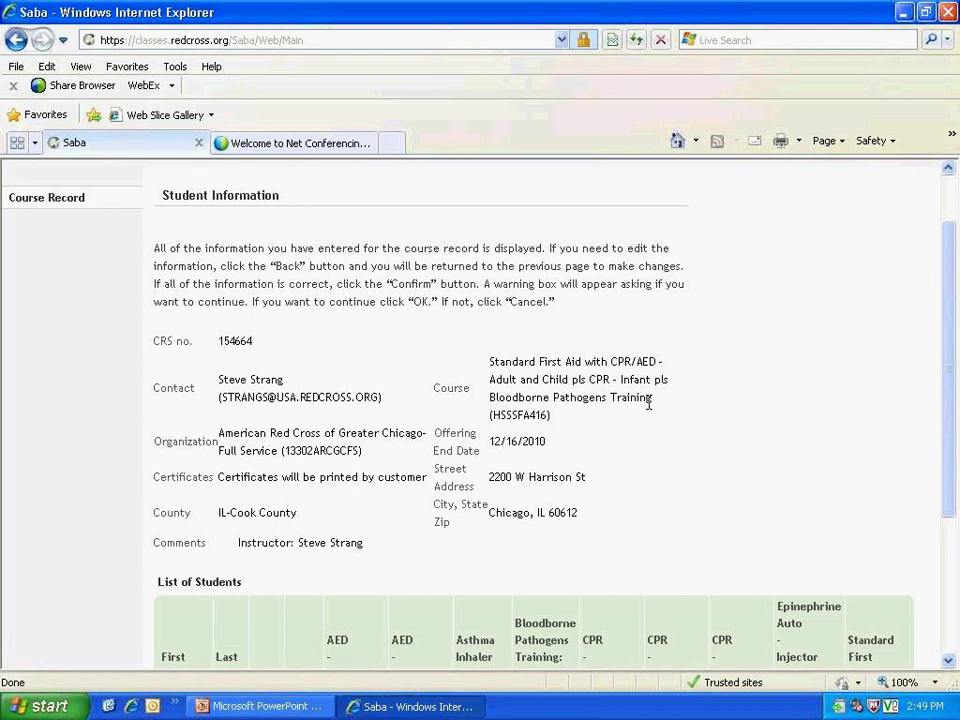
scroll(648, 417, down, 1)
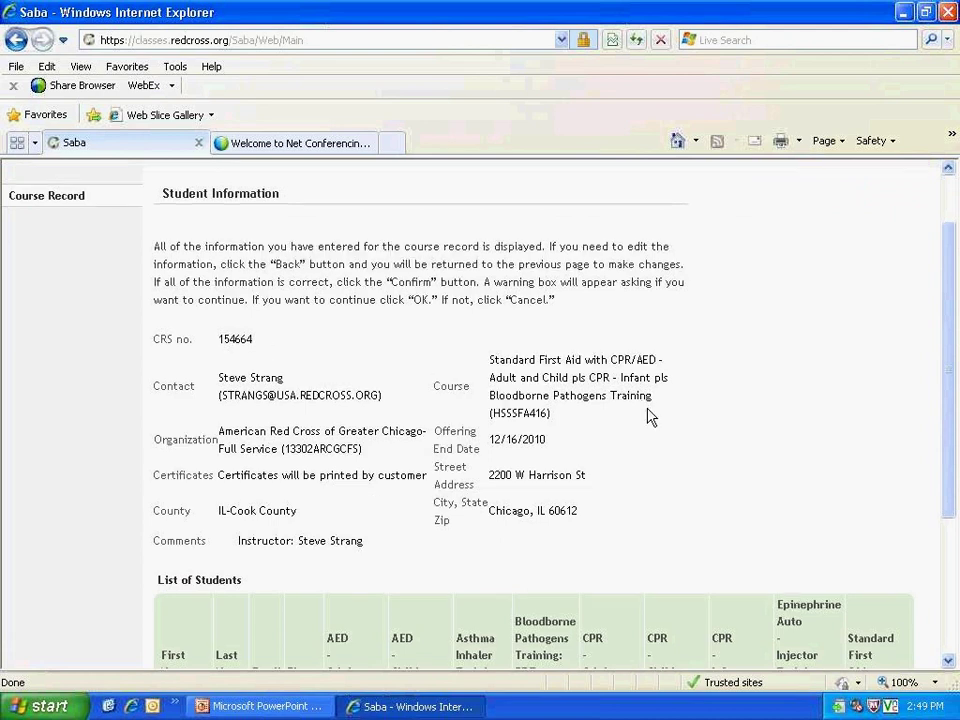
scroll(648, 417, down, 2)
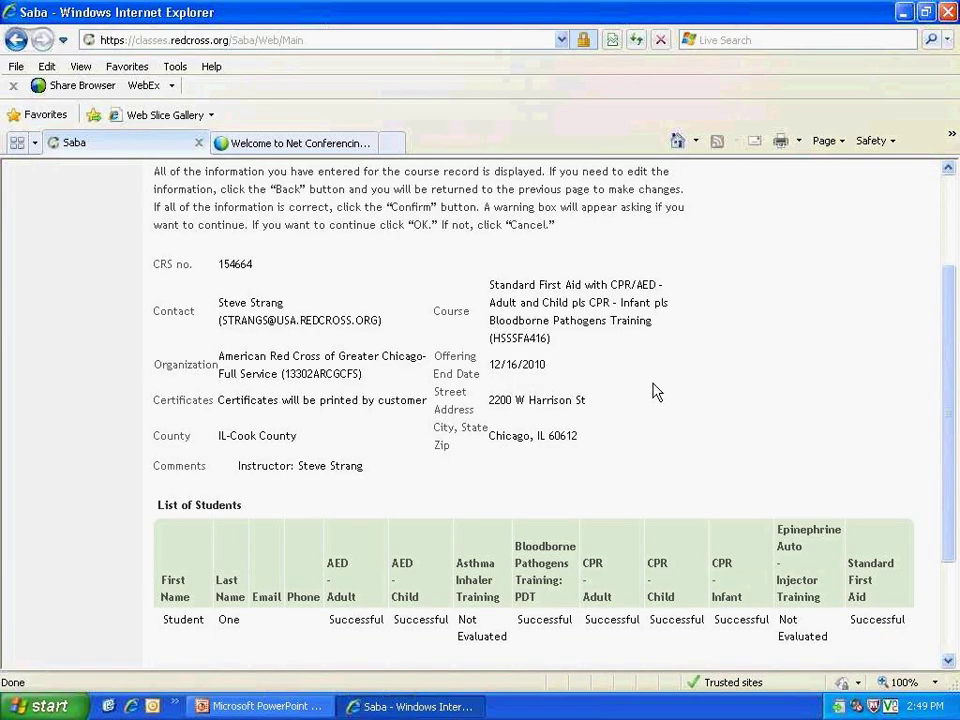
scroll(655, 391, down, 3)
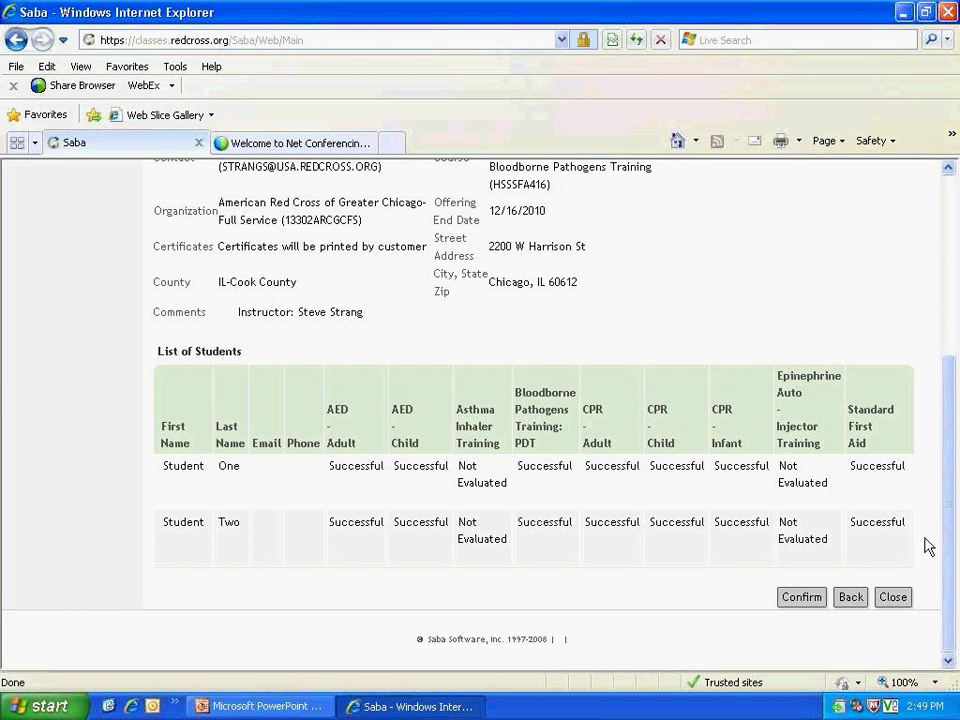
click(800, 598)
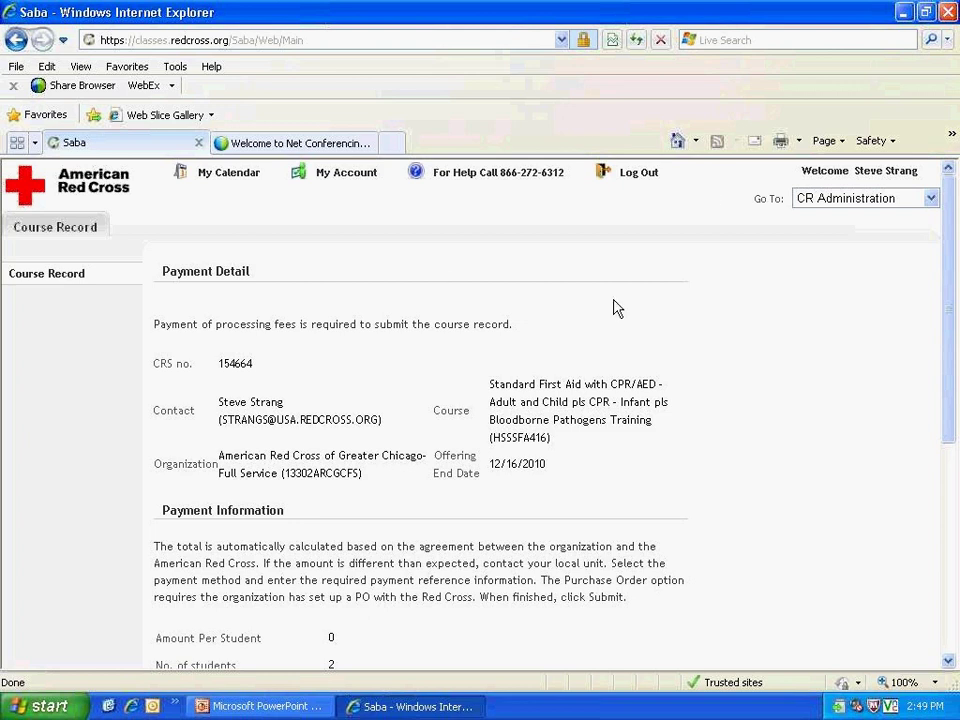
Step: Change the payment type from Credit Card to Purchase Order
scroll(636, 328, down, 2)
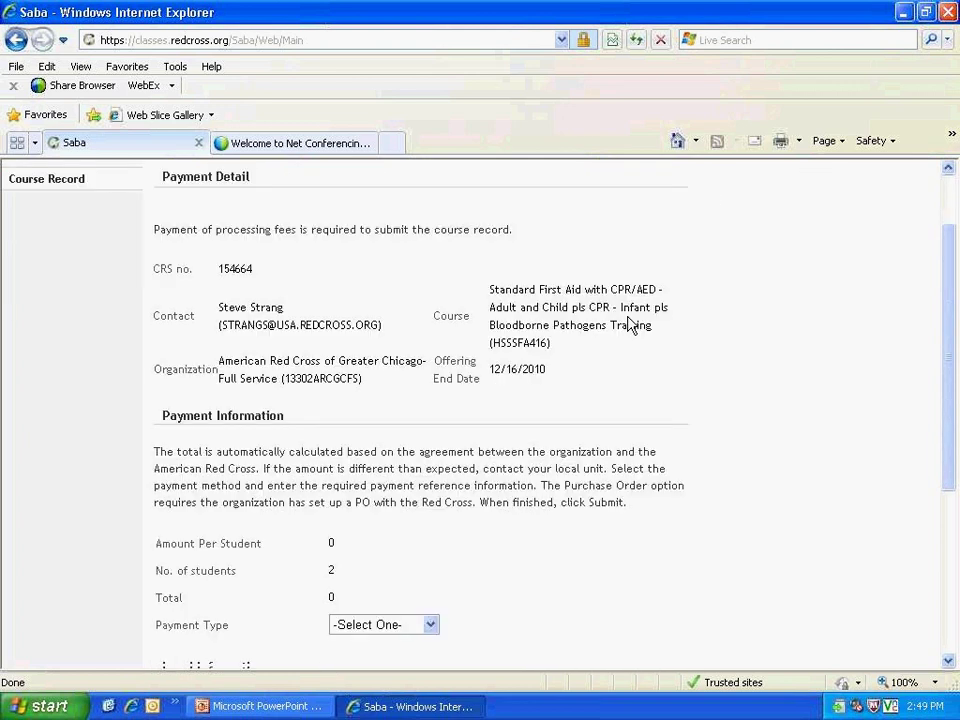
scroll(630, 325, down, 4)
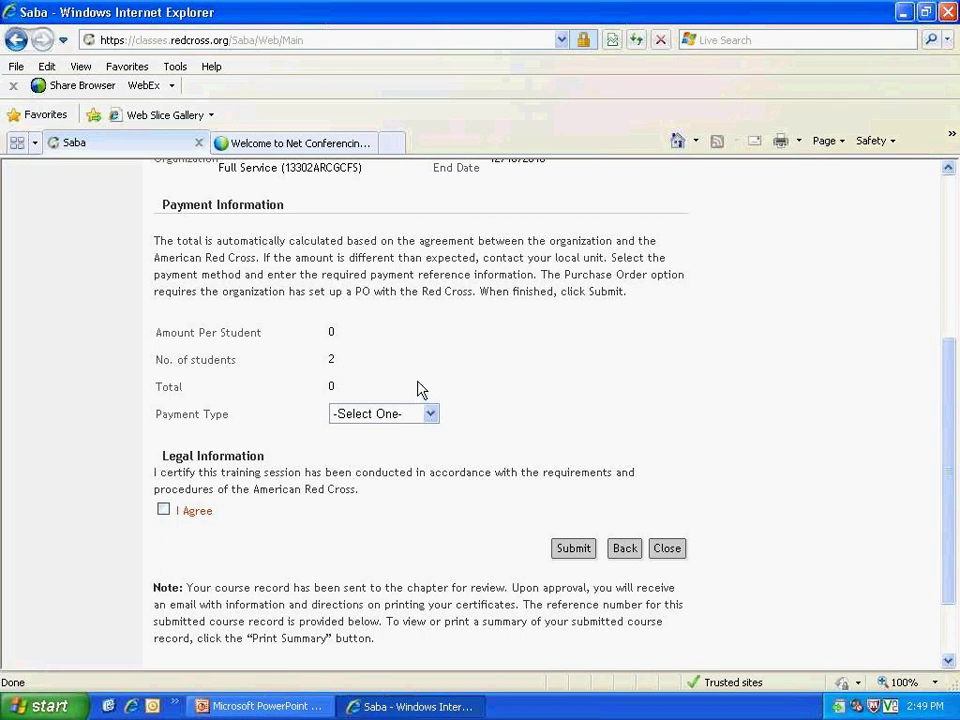
click(434, 418)
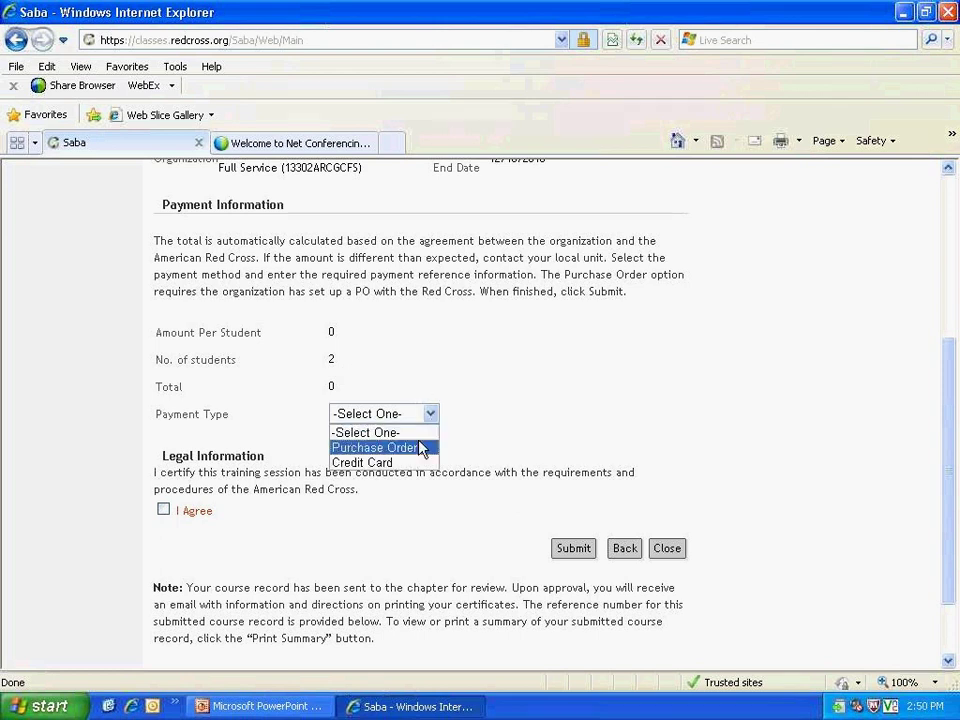
click(416, 463)
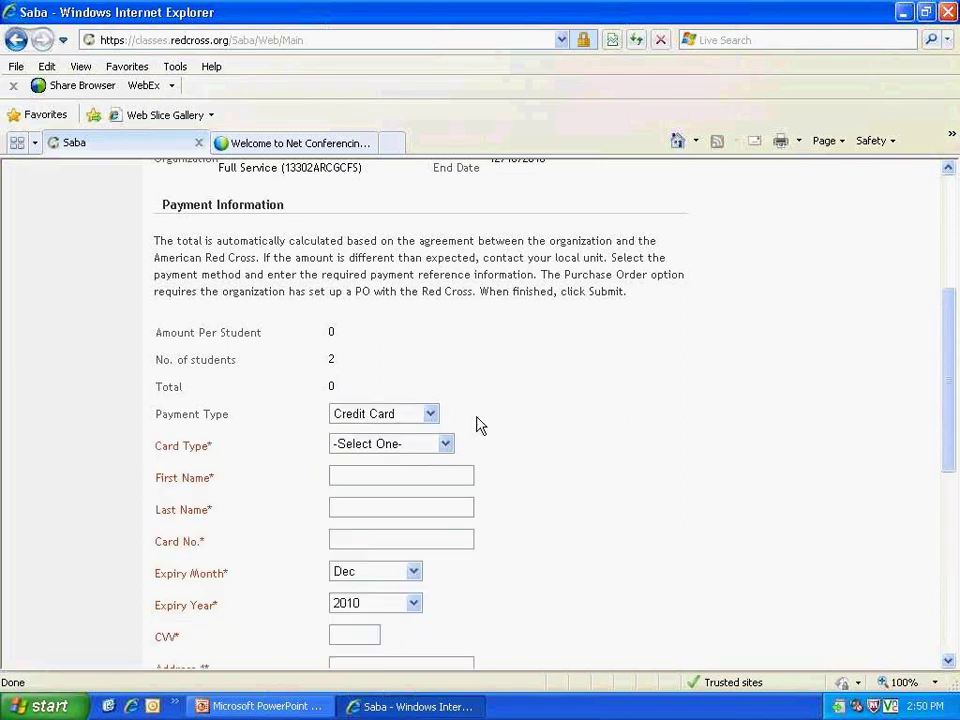
scroll(478, 424, down, 2)
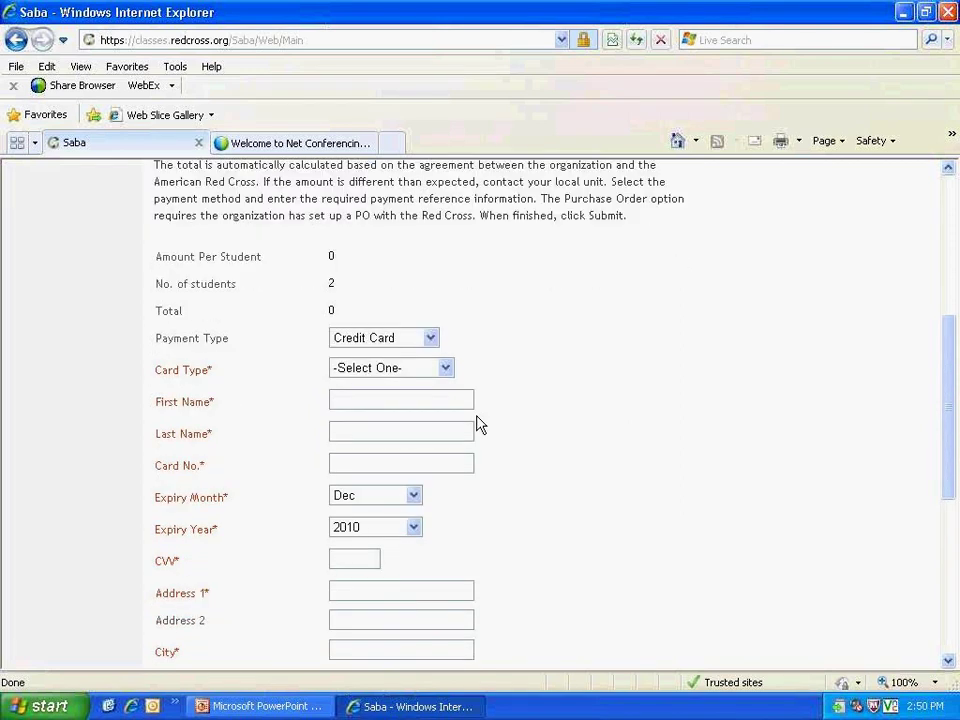
scroll(478, 424, down, 2)
click(445, 291)
click(478, 316)
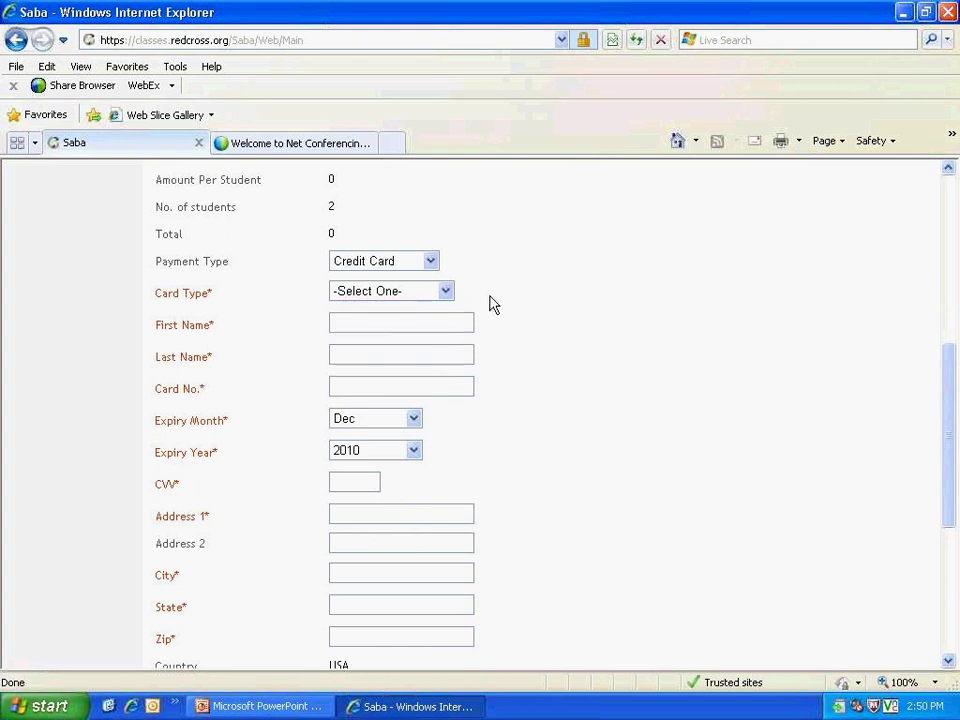
scroll(460, 315, up, 2)
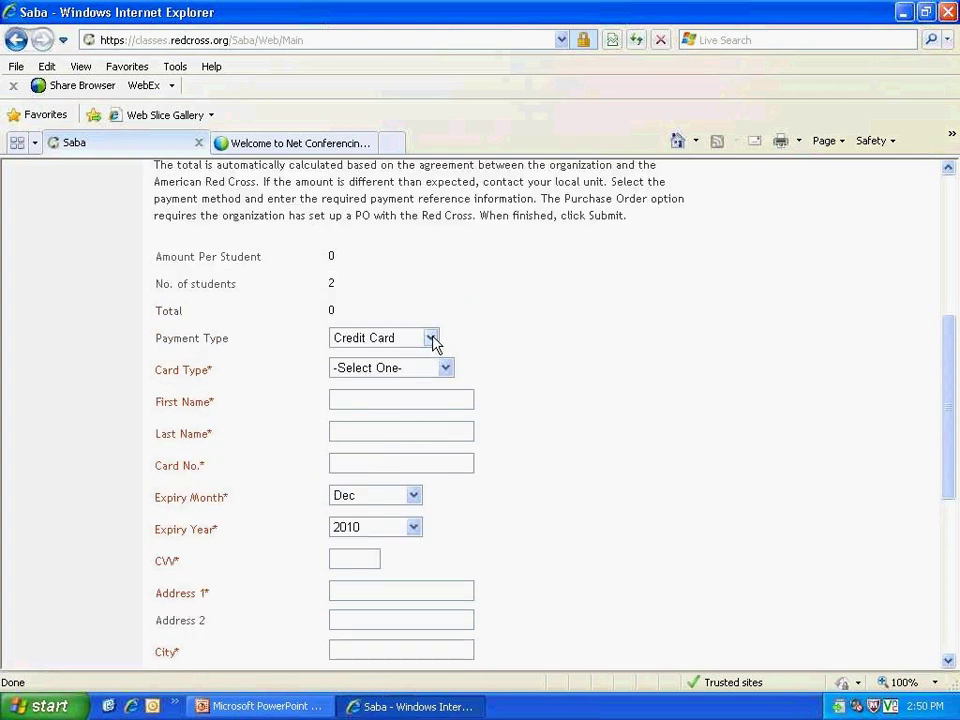
click(432, 340)
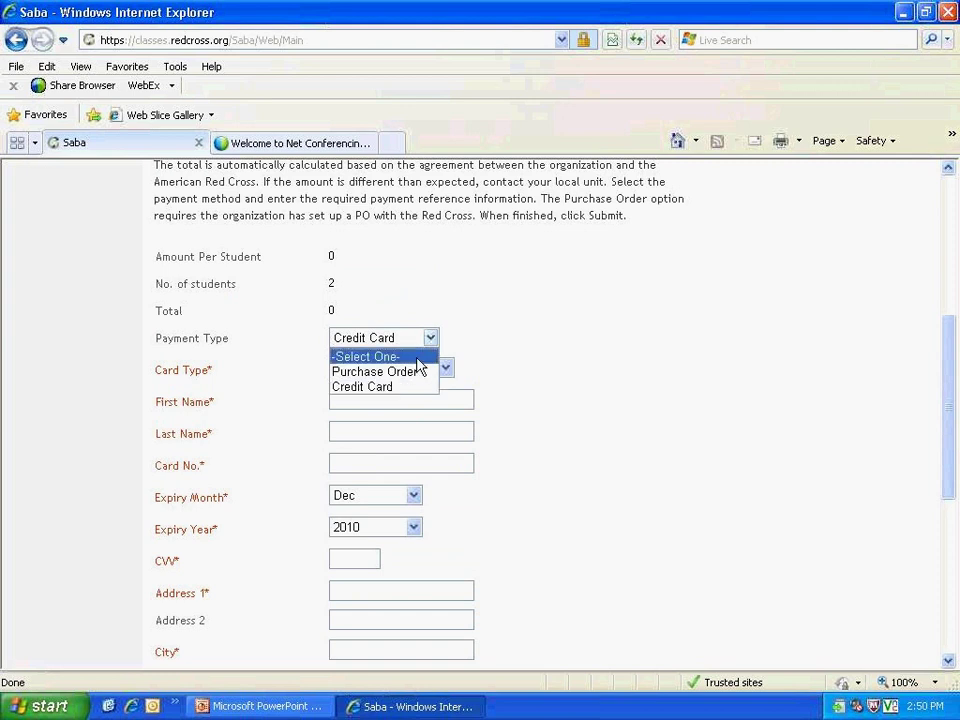
click(411, 373)
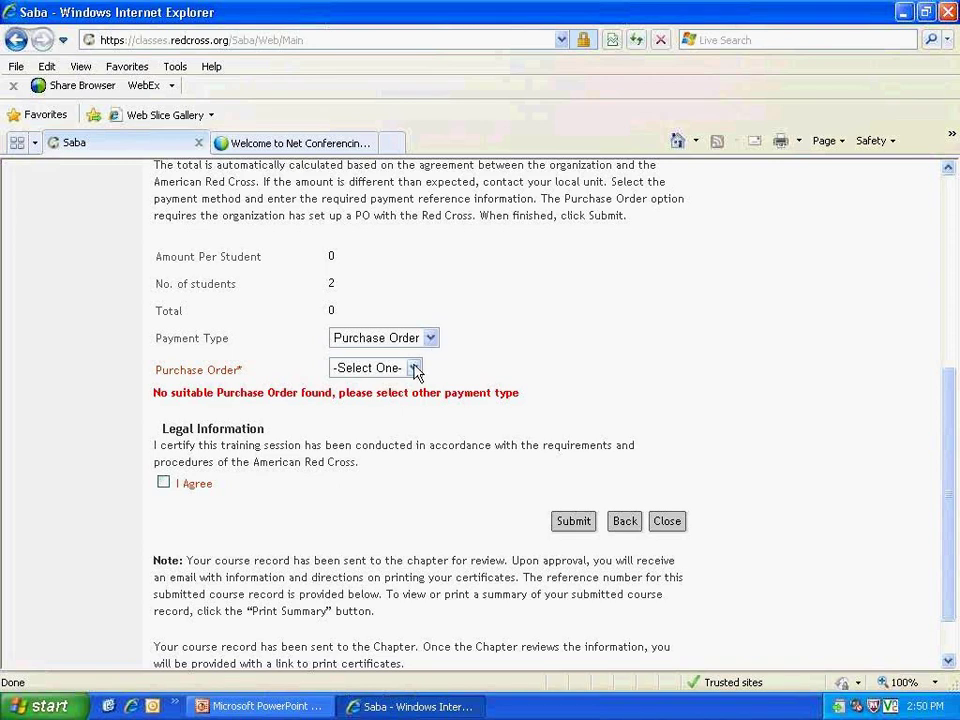
Step: Check the empty Purchase Order list, then tick I Agree under Legal Information
click(414, 369)
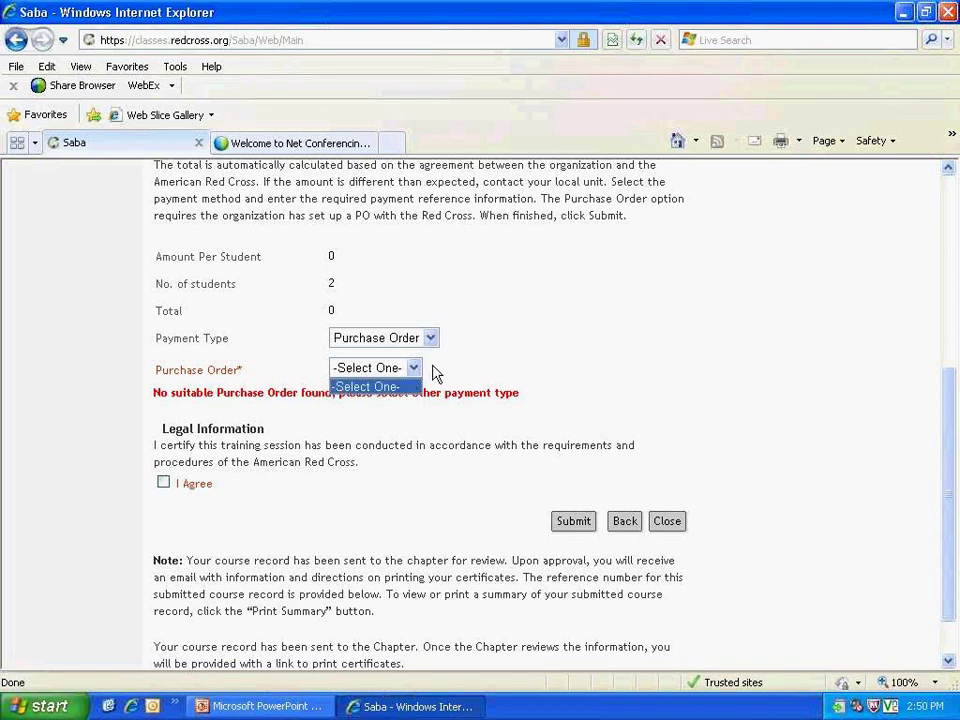
click(435, 365)
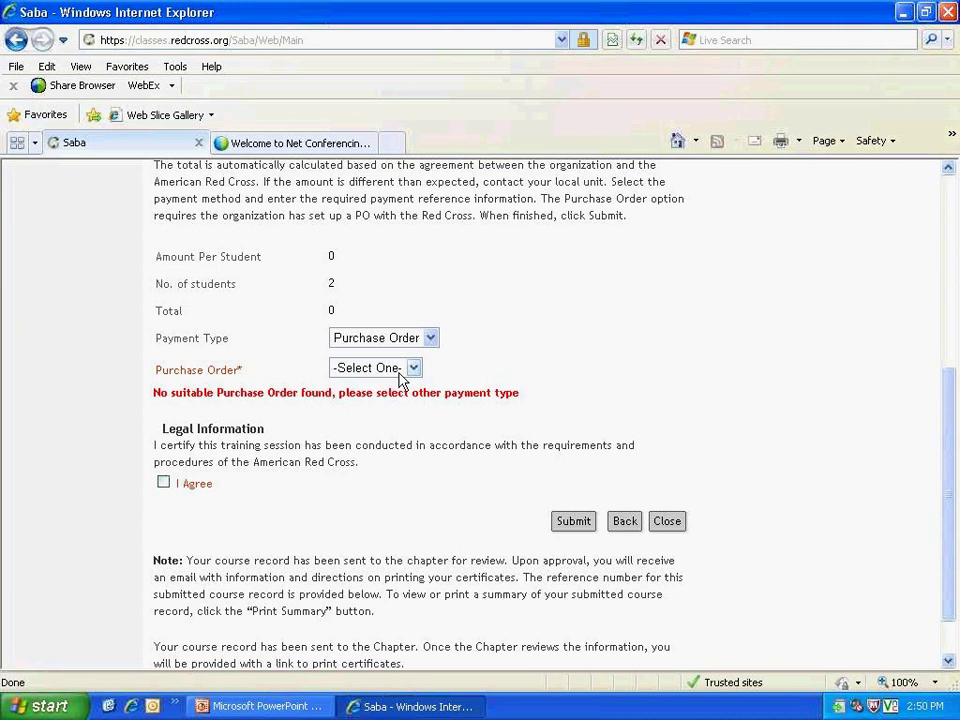
click(164, 484)
scroll(430, 428, down, 2)
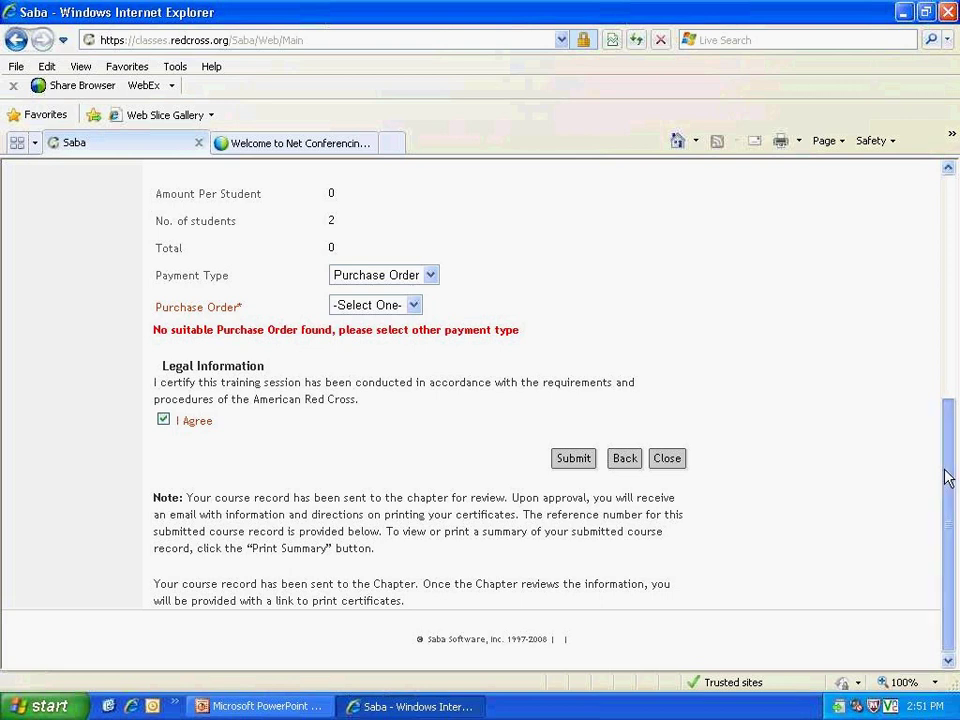
Step: Keep CR Administration in Go To and return to the Course Record search form
drag(948, 478, 934, 197)
click(934, 197)
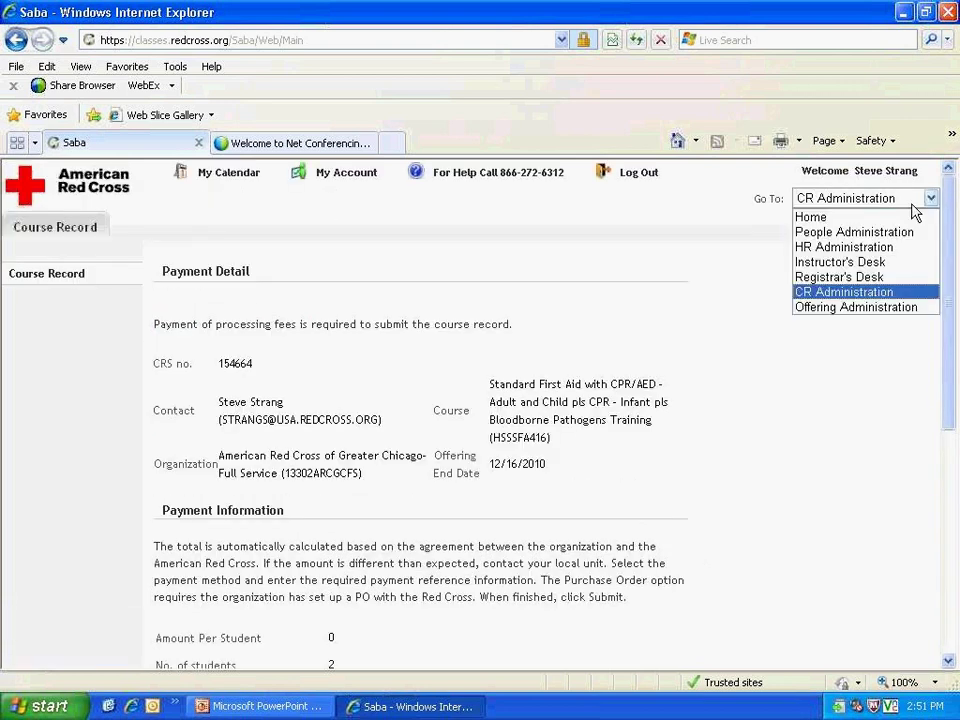
click(891, 292)
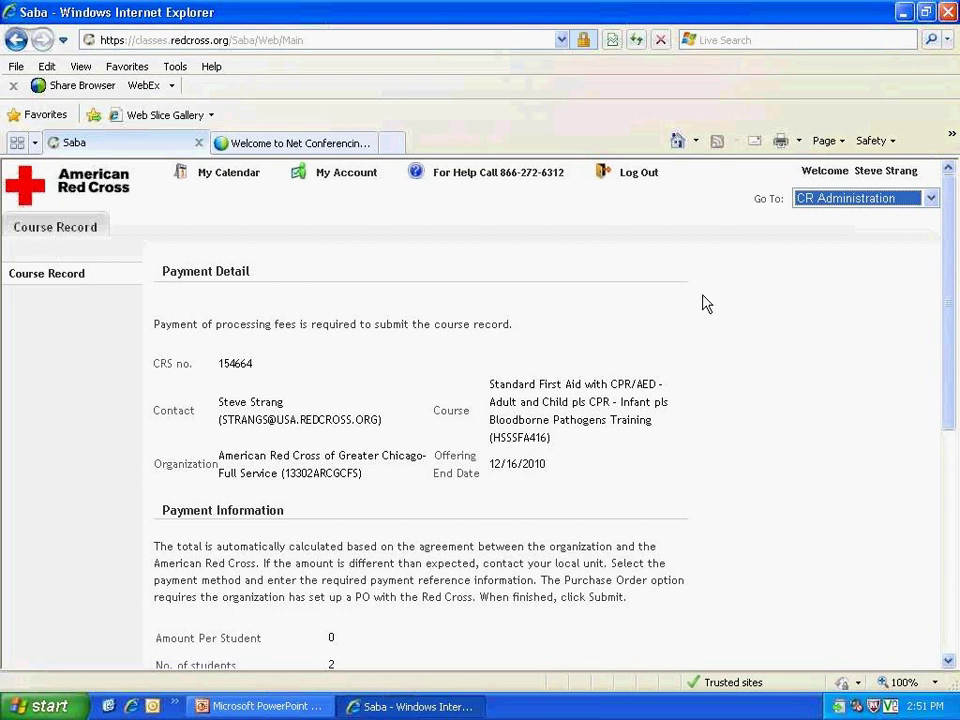
drag(949, 246, 952, 207)
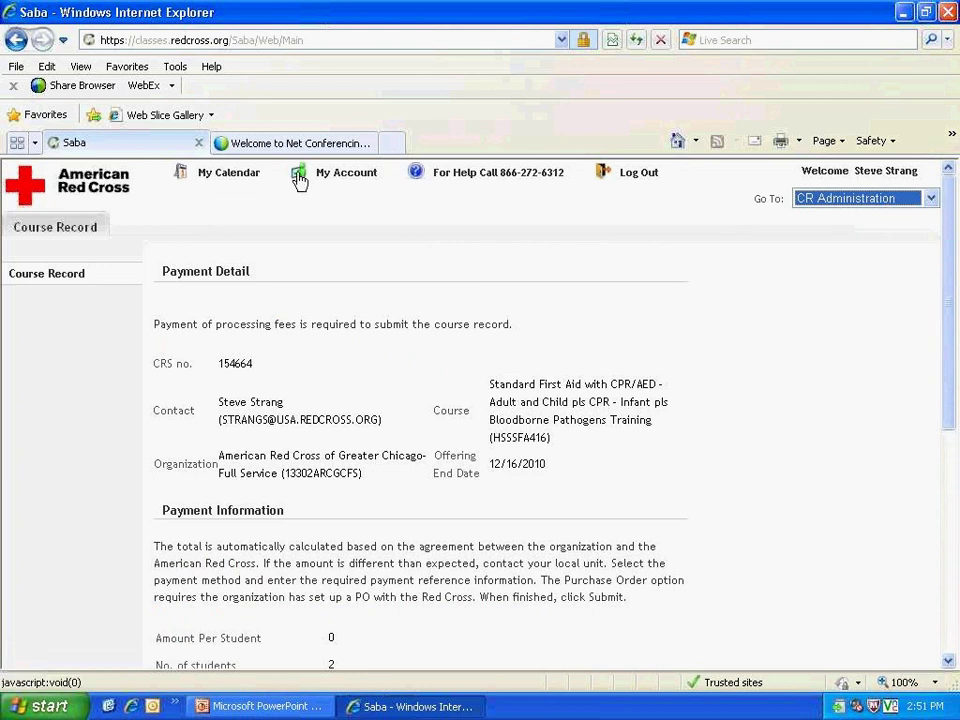
click(920, 199)
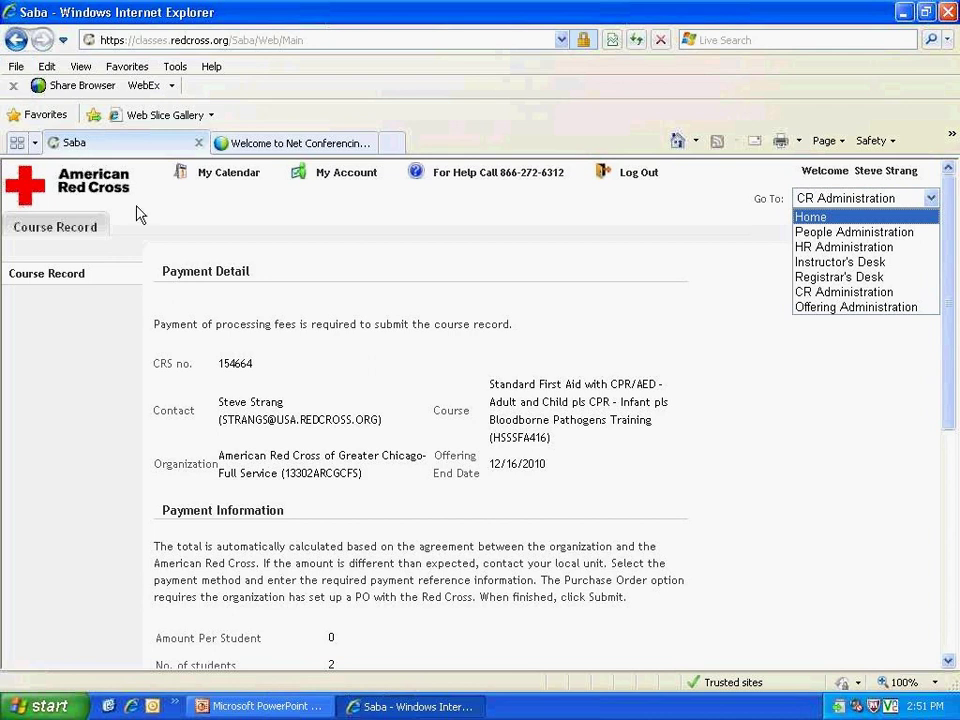
click(80, 230)
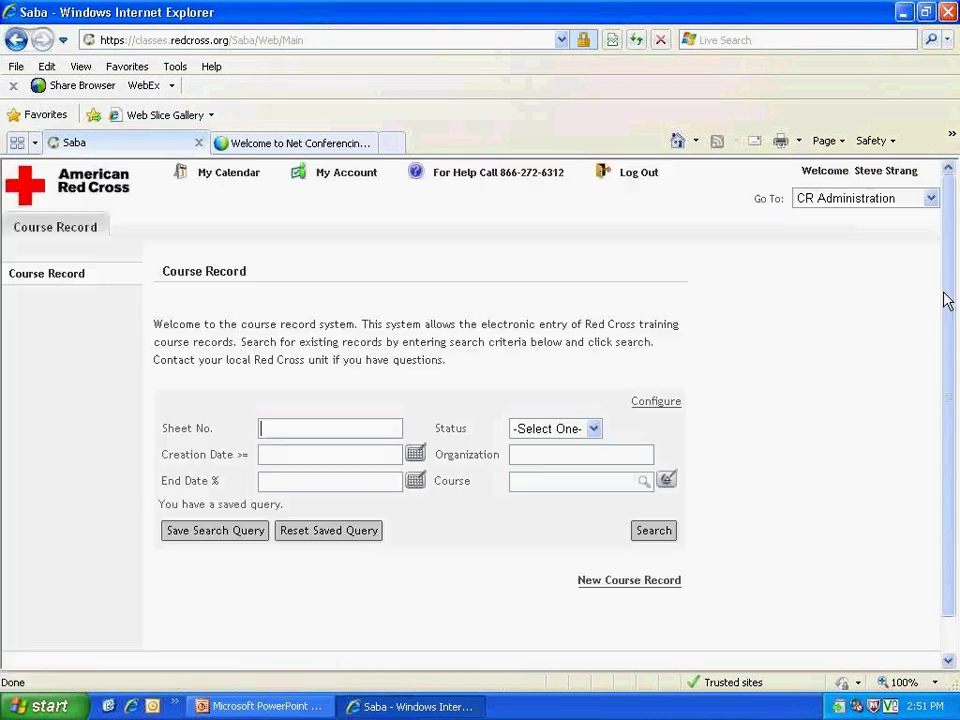
Step: Search course records with Status set to Approved, which returns no items
click(311, 424)
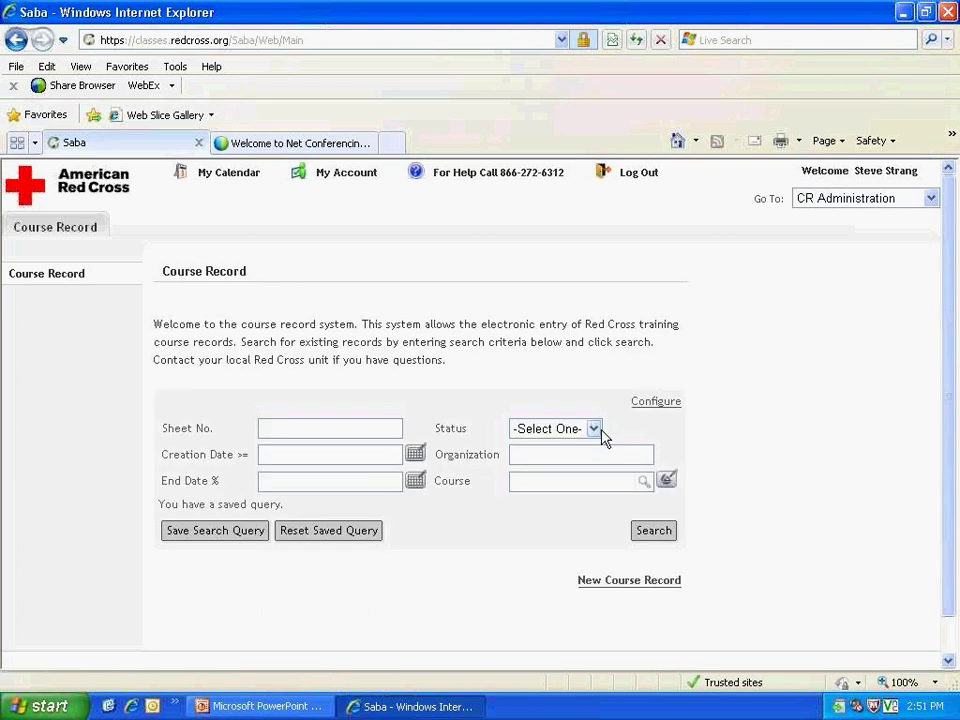
click(596, 430)
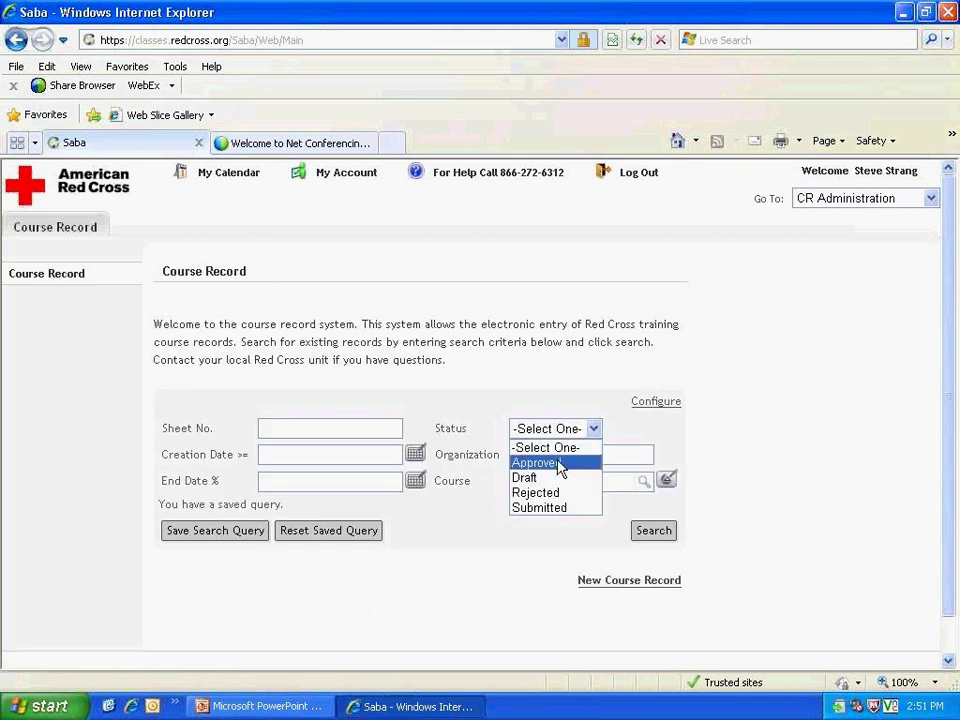
click(558, 464)
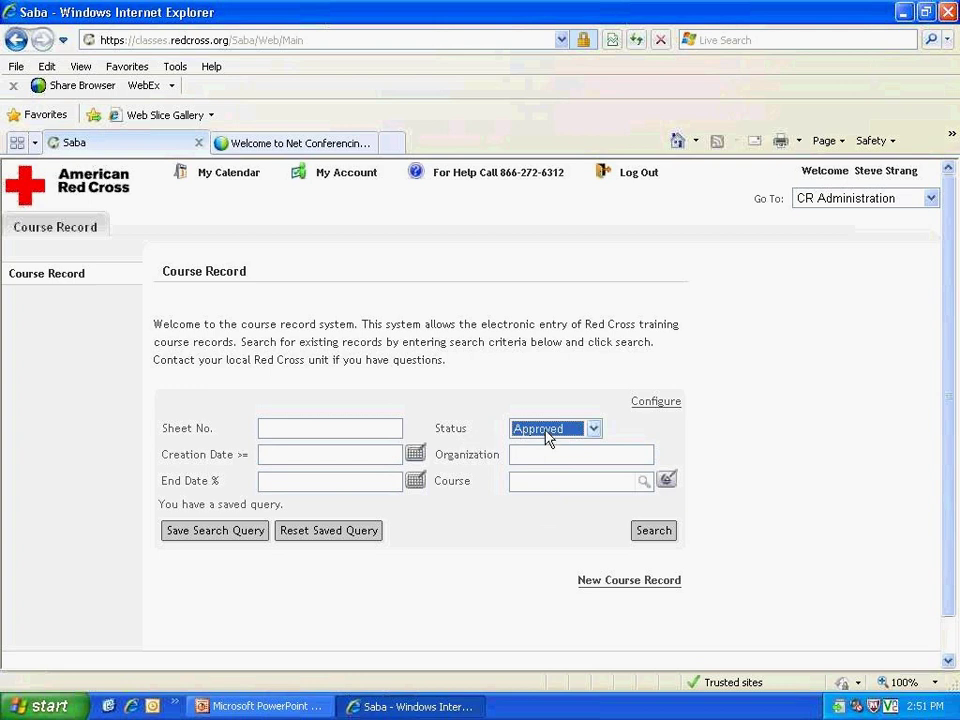
click(643, 535)
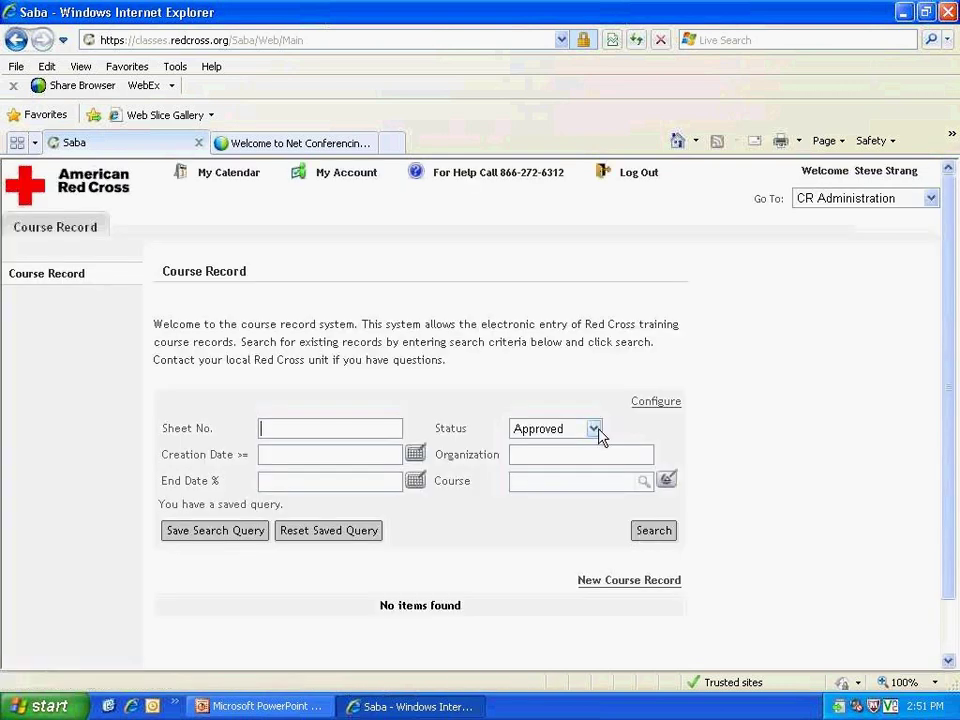
Step: Search course records again with Status set to Draft
click(594, 430)
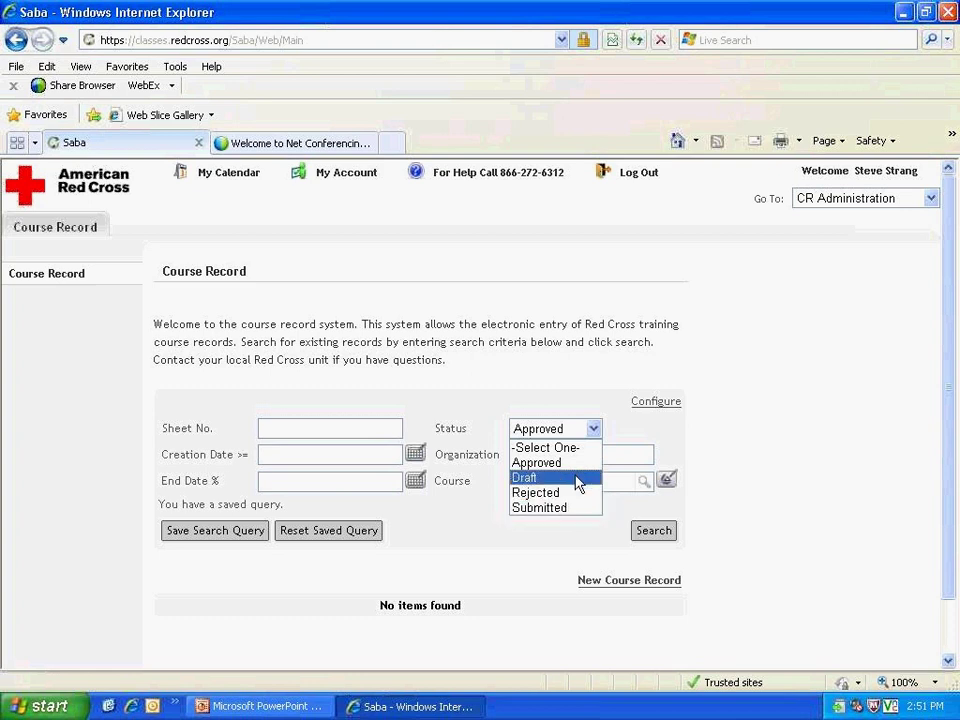
click(575, 480)
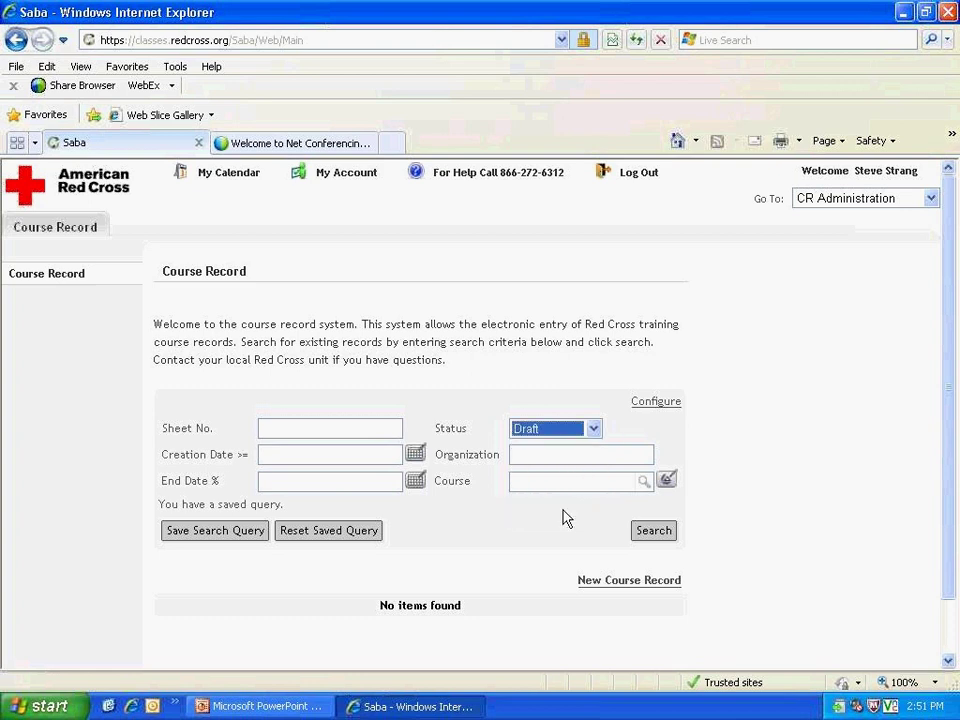
click(638, 533)
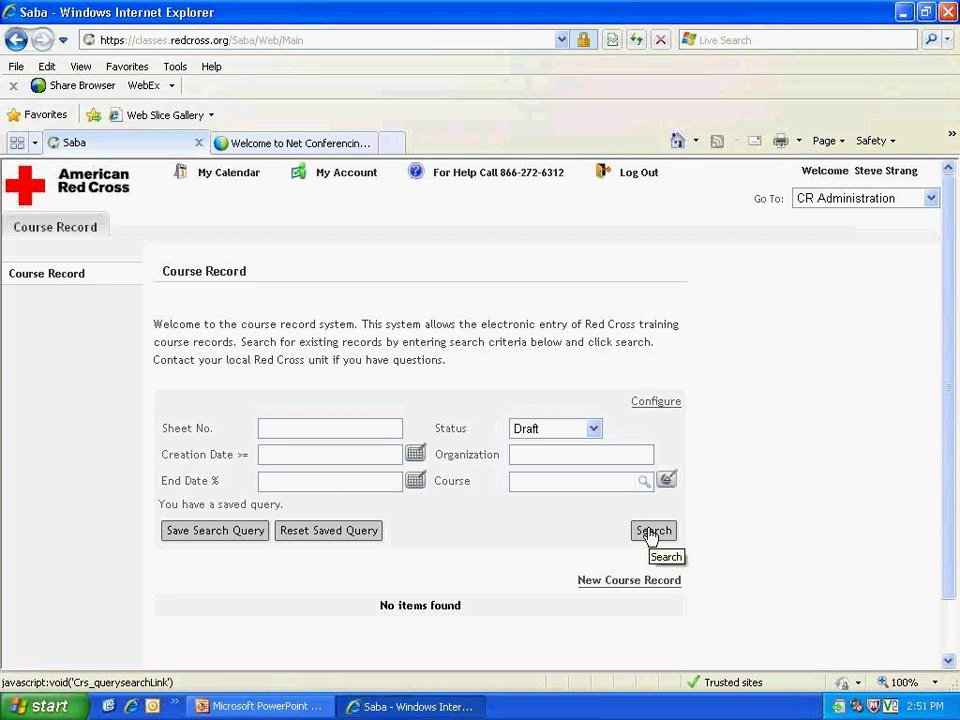
click(645, 530)
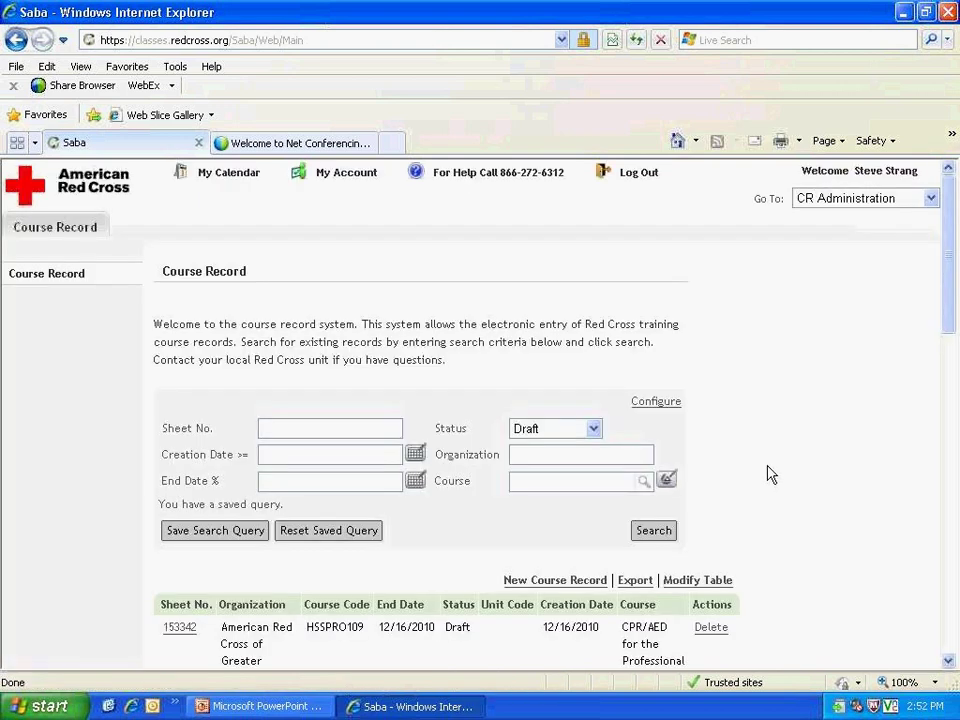
Step: Scroll through the Draft results, covering sheets 153342, 154664 and 139217, then return to the top
scroll(771, 475, down, 1)
scroll(771, 478, down, 1)
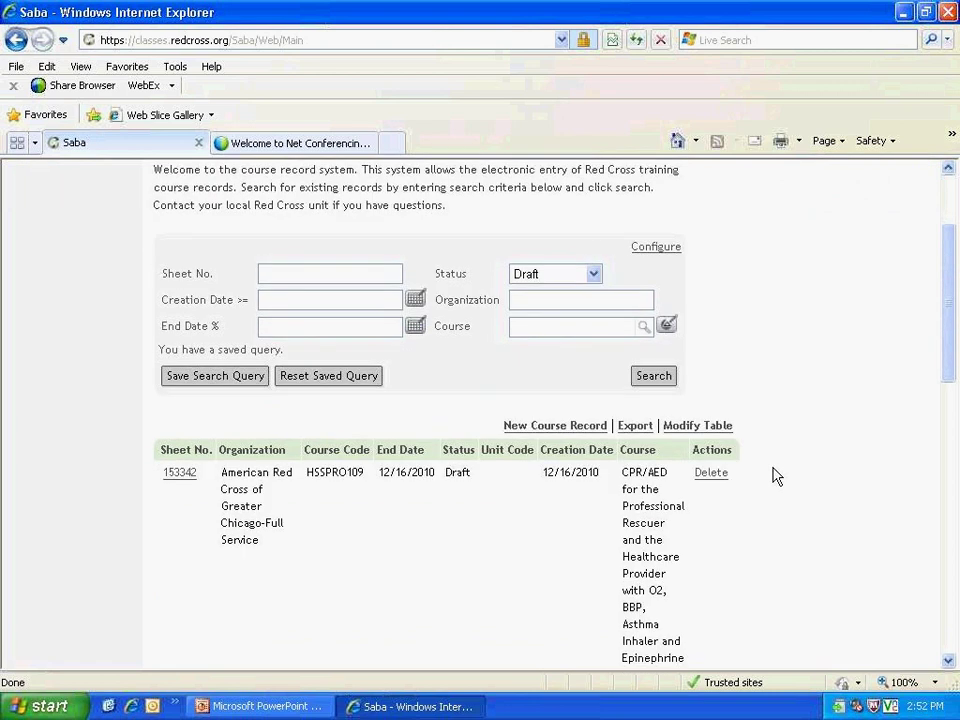
scroll(776, 476, down, 1)
scroll(779, 475, down, 1)
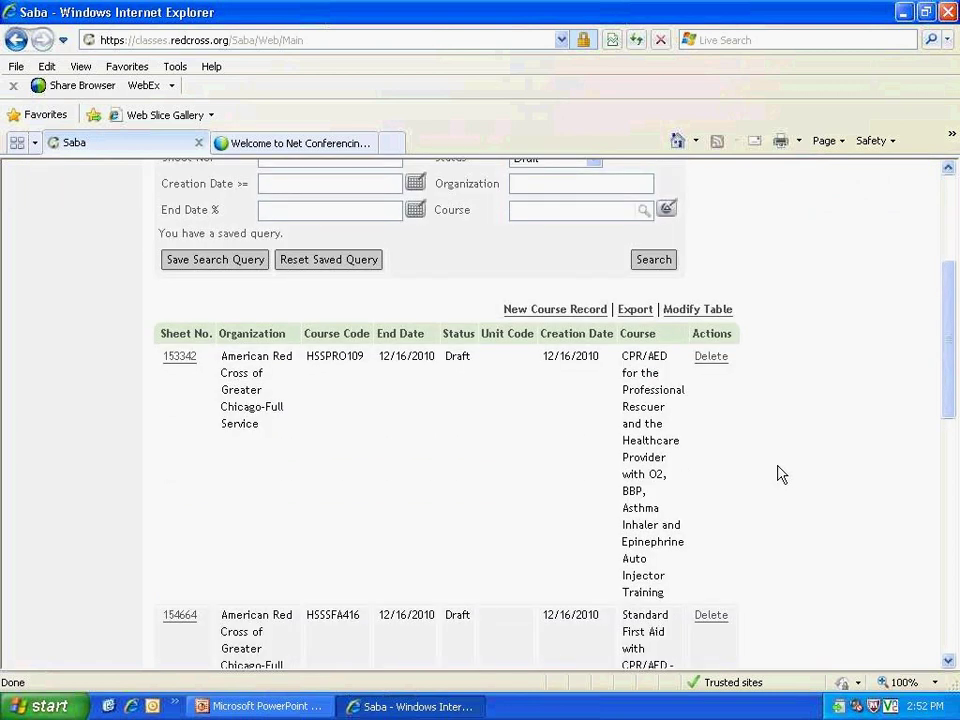
scroll(781, 474, down, 1)
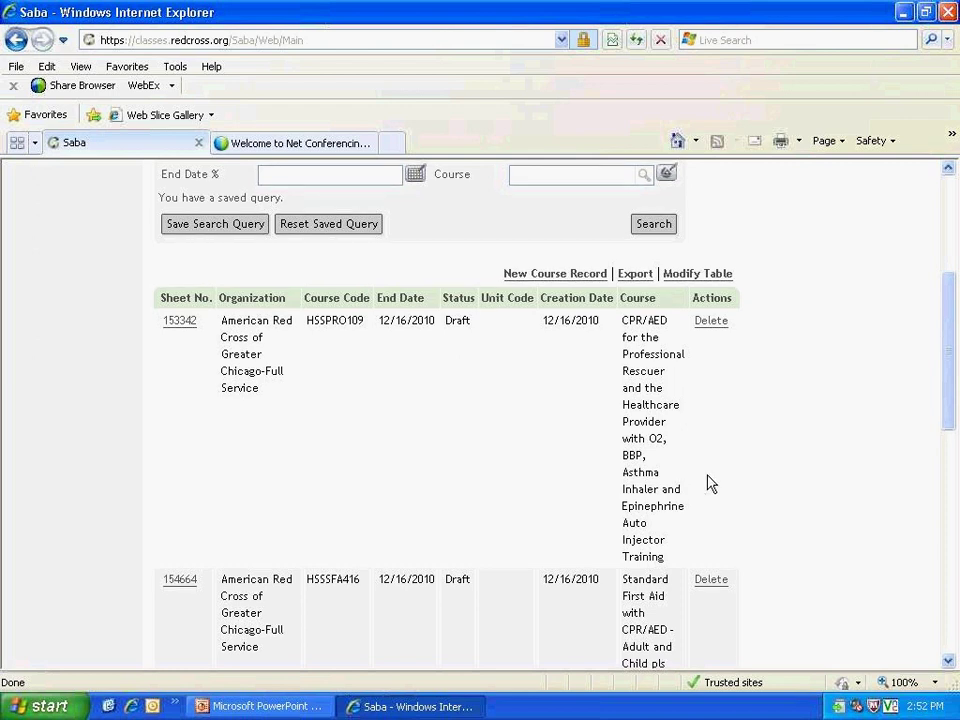
scroll(710, 483, down, 3)
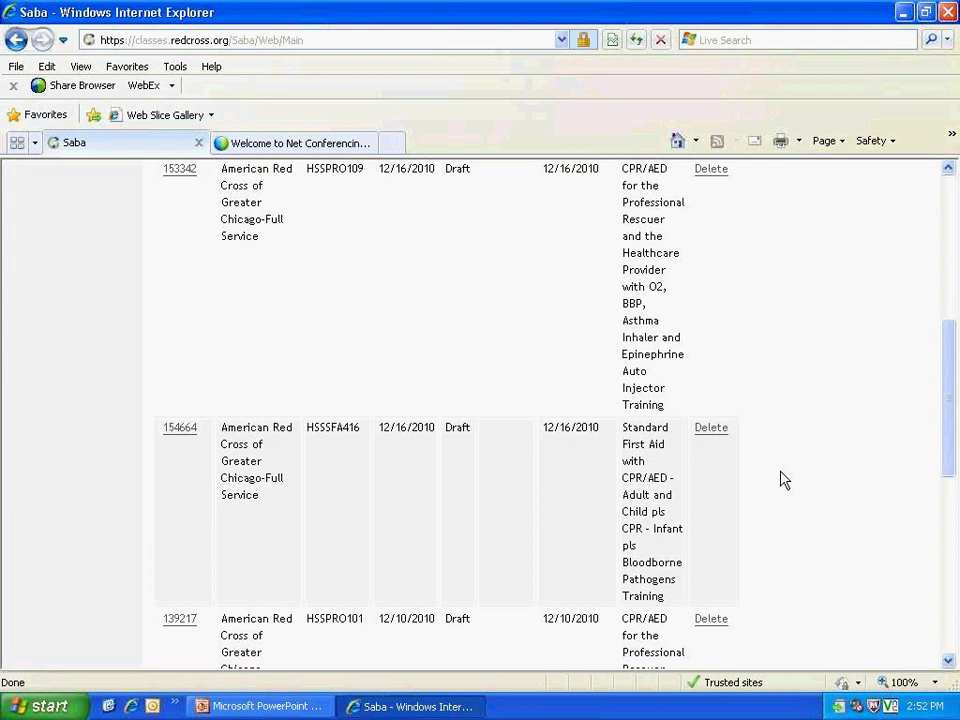
scroll(784, 480, down, 3)
scroll(784, 480, up, 2)
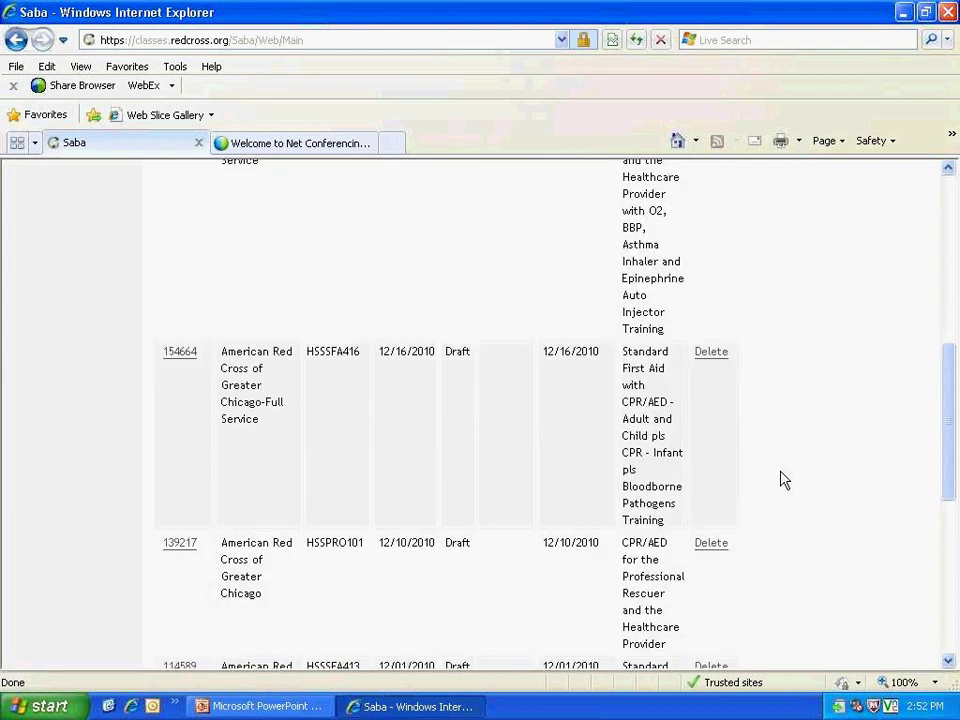
scroll(784, 480, up, 6)
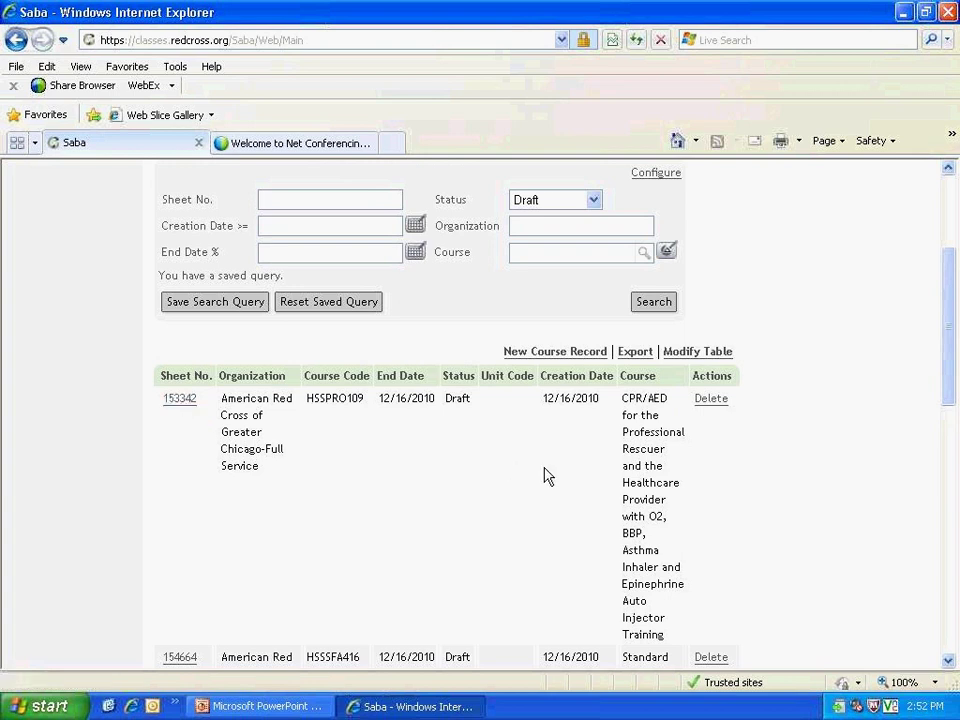
drag(945, 392, 944, 404)
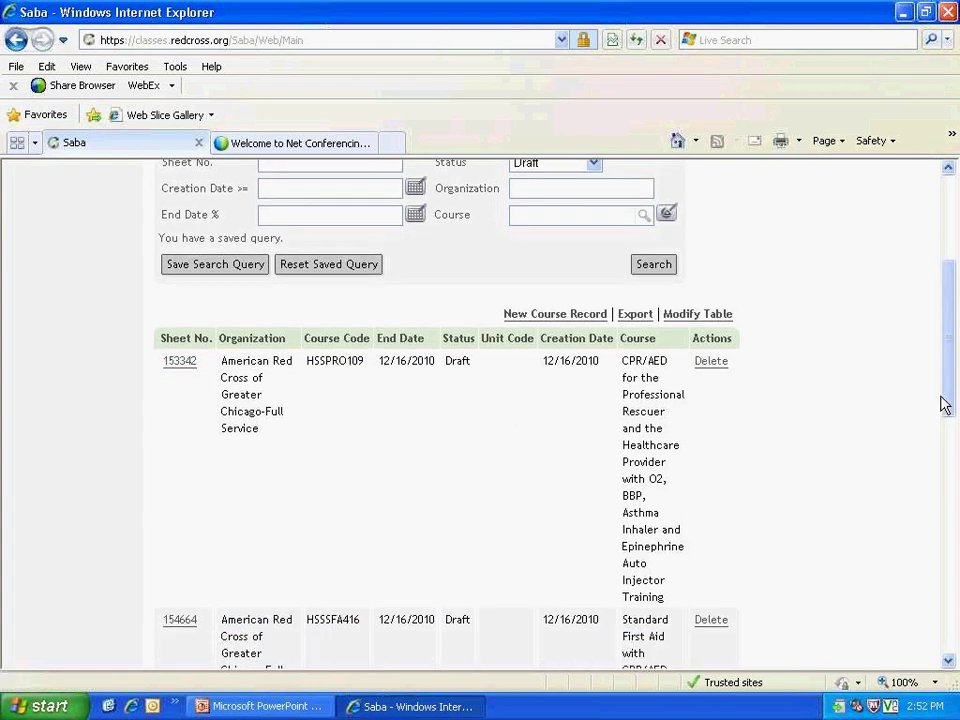
double_click(451, 361)
drag(456, 362, 474, 420)
click(474, 420)
scroll(802, 341, up, 1)
scroll(802, 341, up, 3)
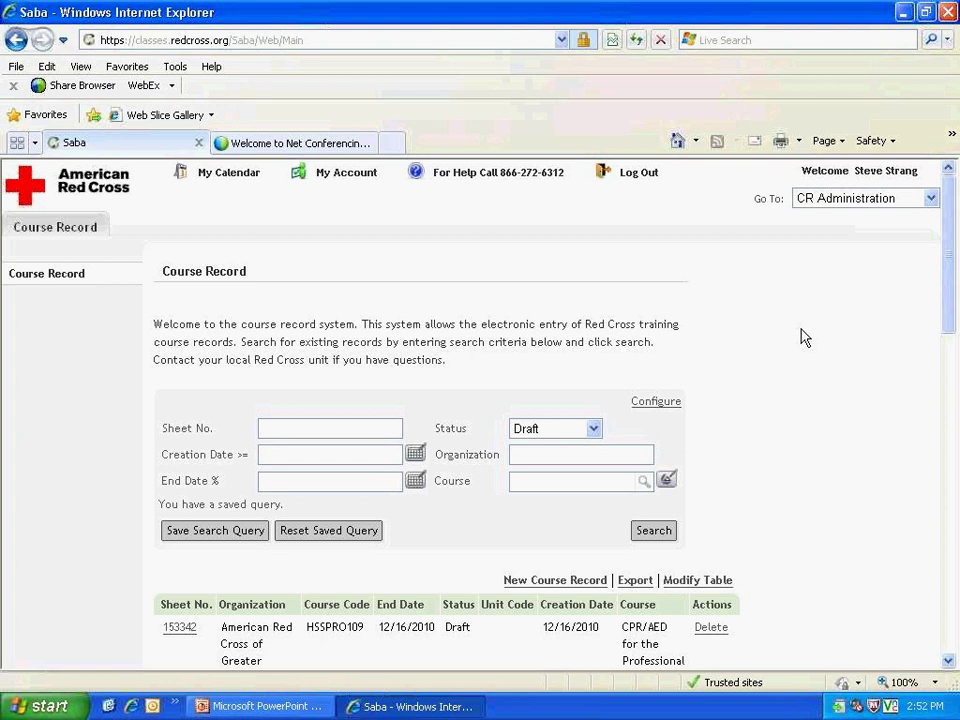
Step: In PowerPoint, change 'Chicaco' to 'Chicago' in the Questions? slide's customer-service e-mail
click(306, 707)
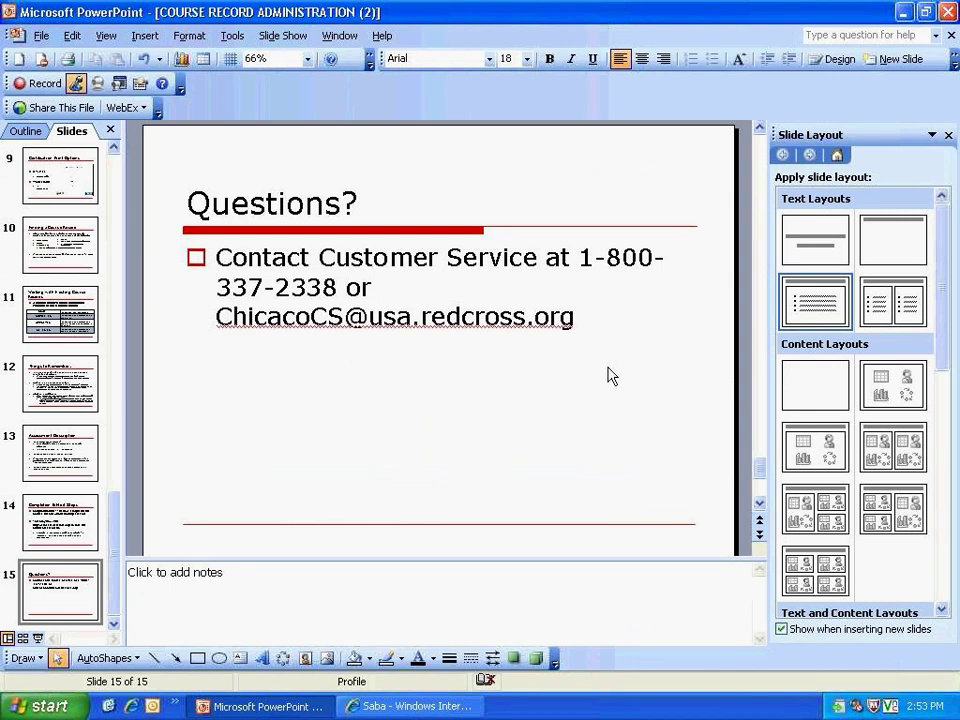
click(298, 318)
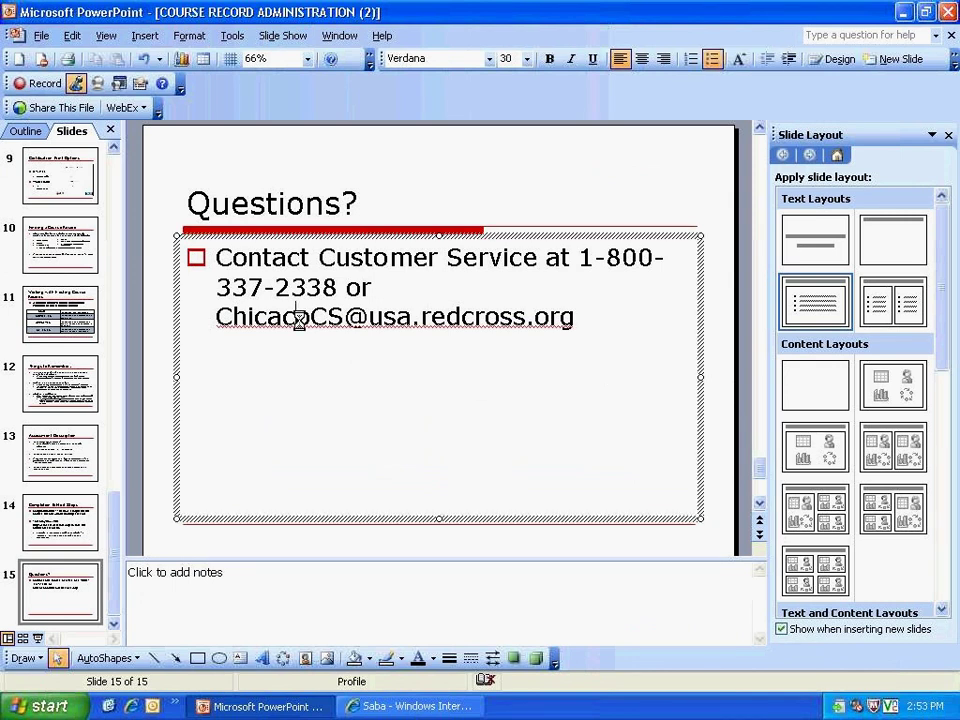
key(BackSpace)
text(g)
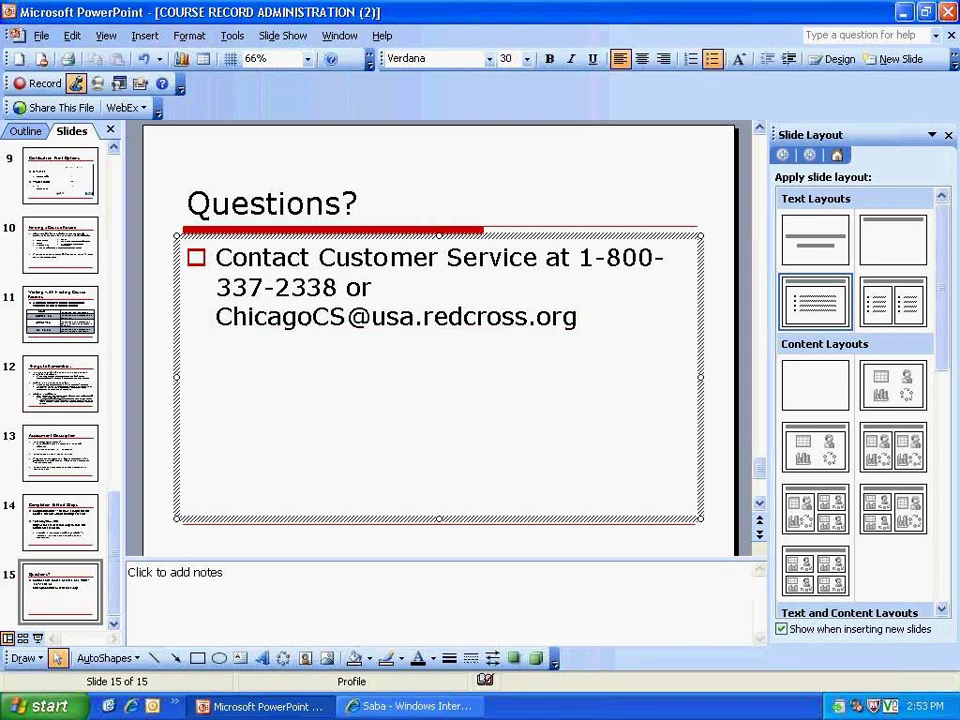
click(606, 323)
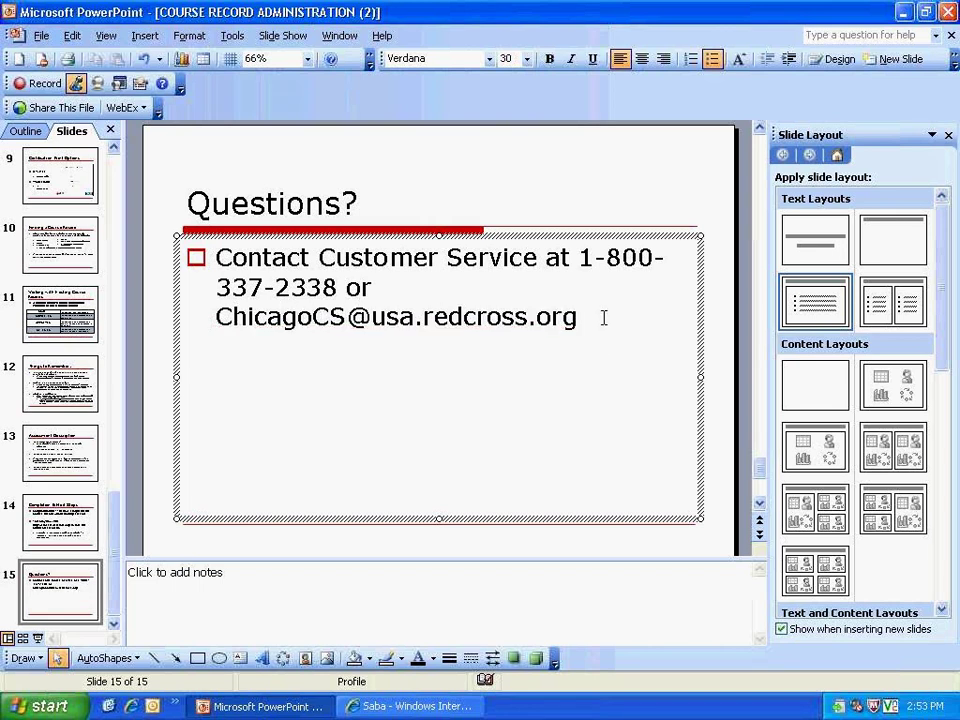